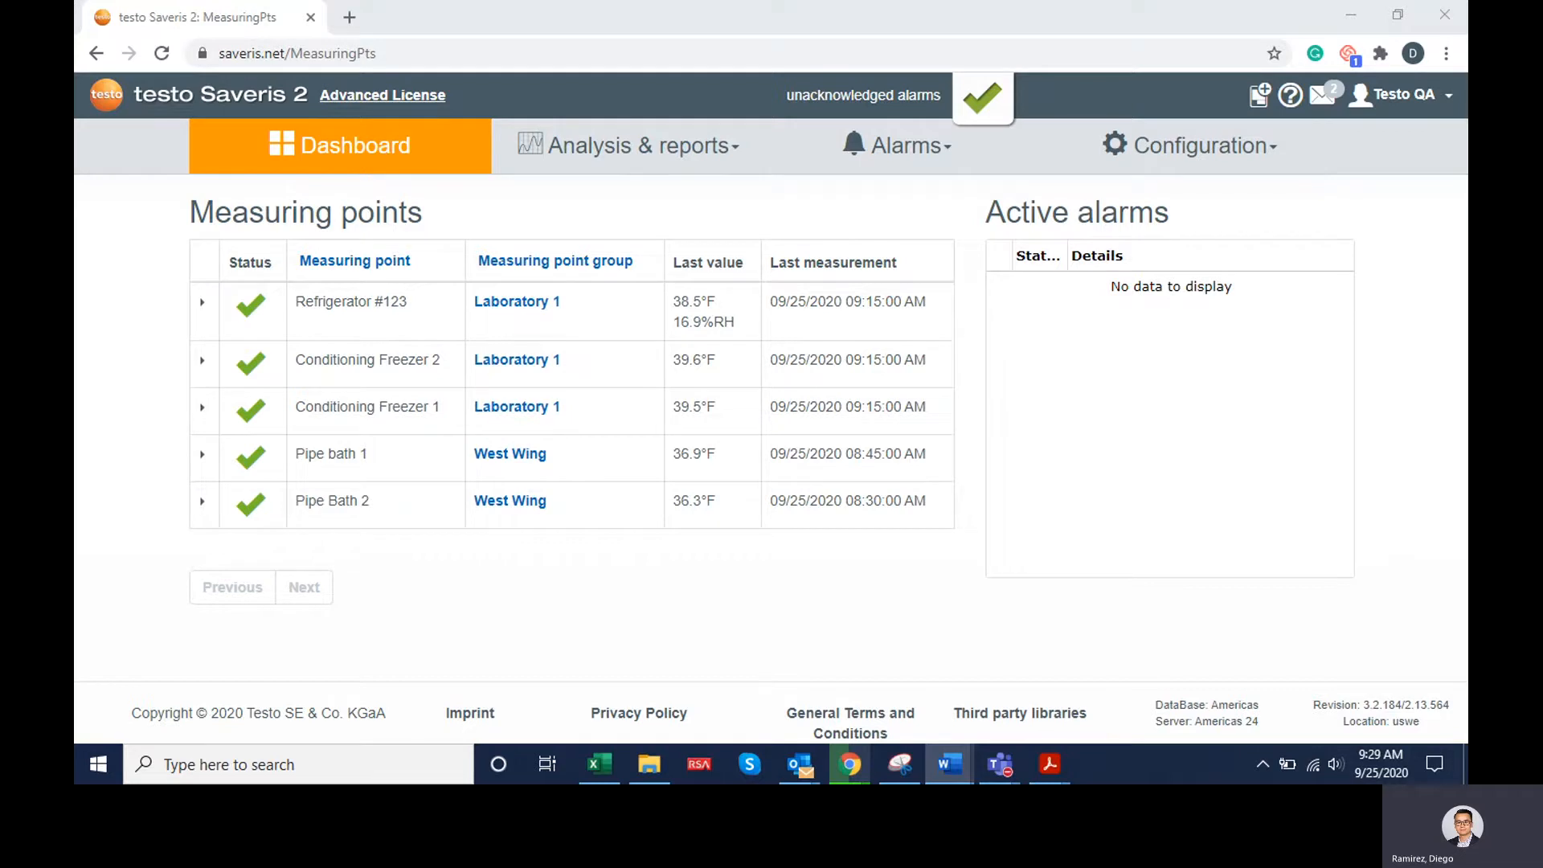
# Rename the Refrigerator #123 measuring point to Refrigerator #1234 and save it
pyautogui.hotkey('alt', 'Tab')
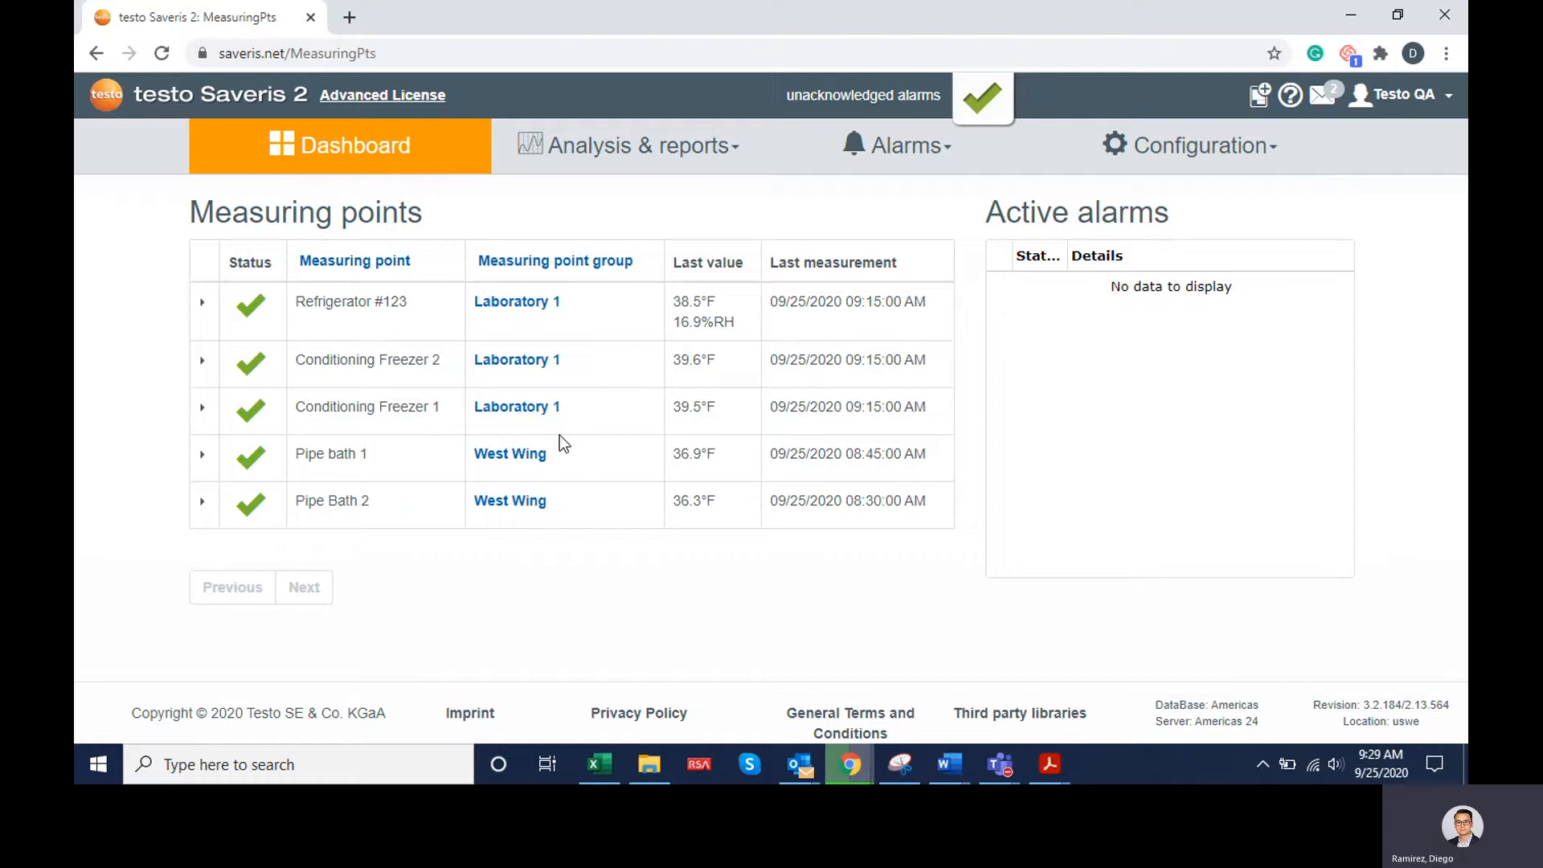
pyautogui.click(204, 309)
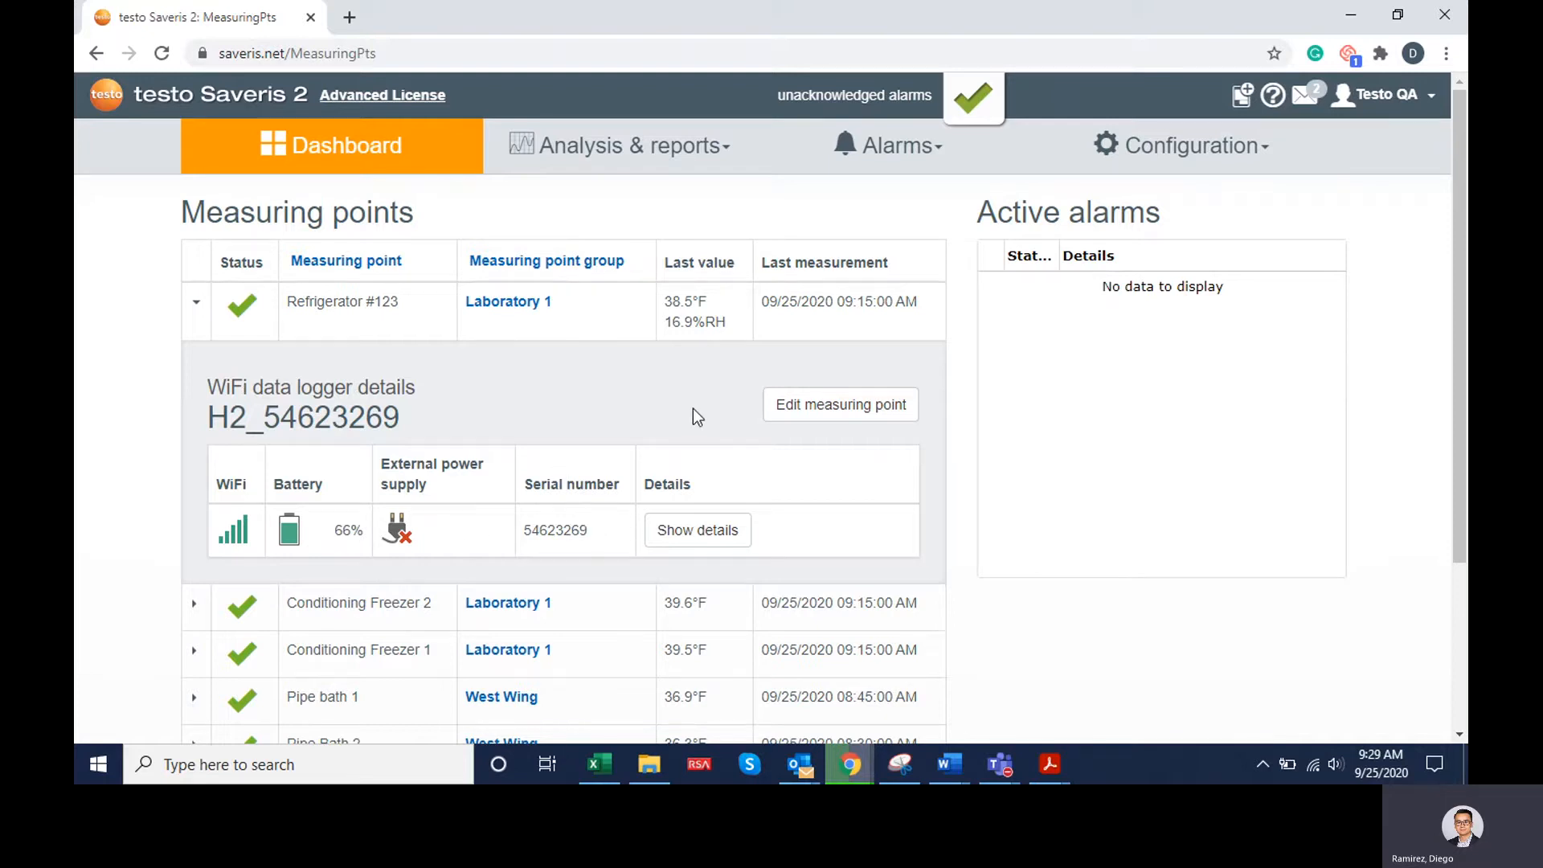
pyautogui.click(814, 421)
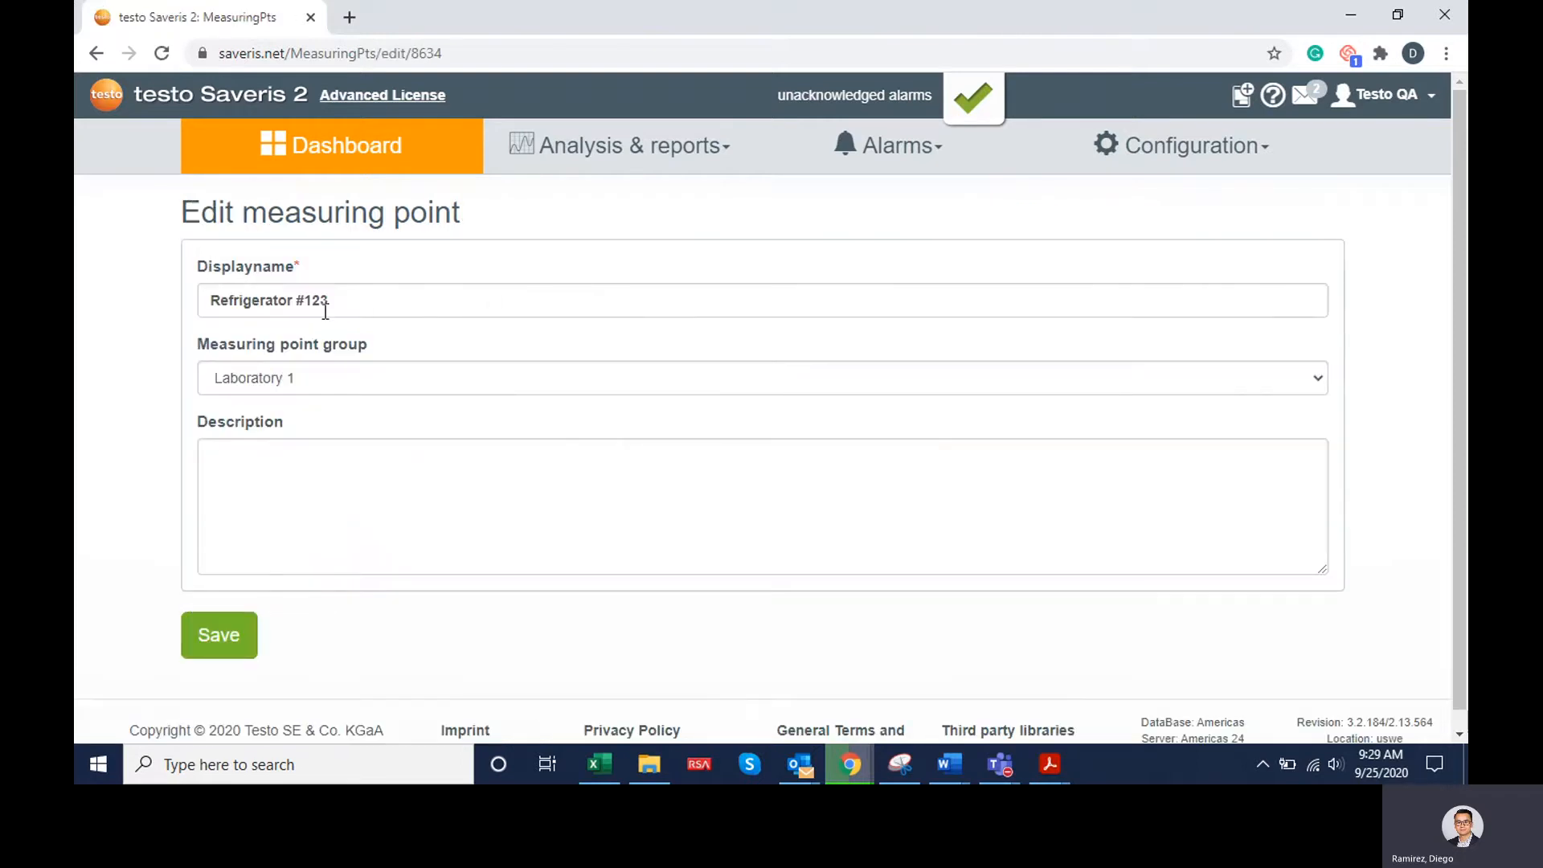
pyautogui.click(368, 305)
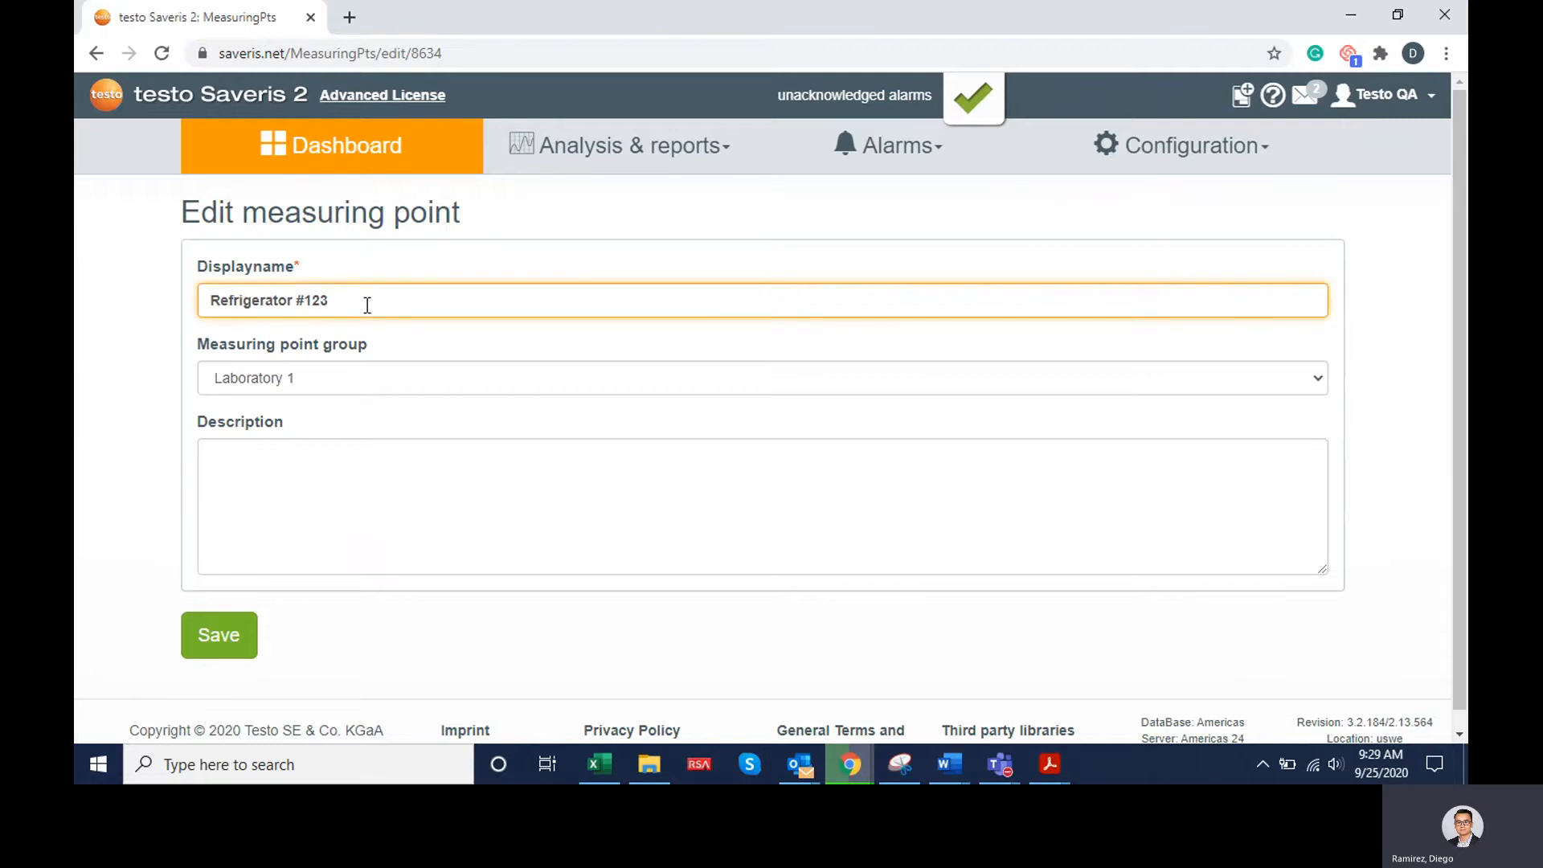
pyautogui.write('4')
pyautogui.click(209, 643)
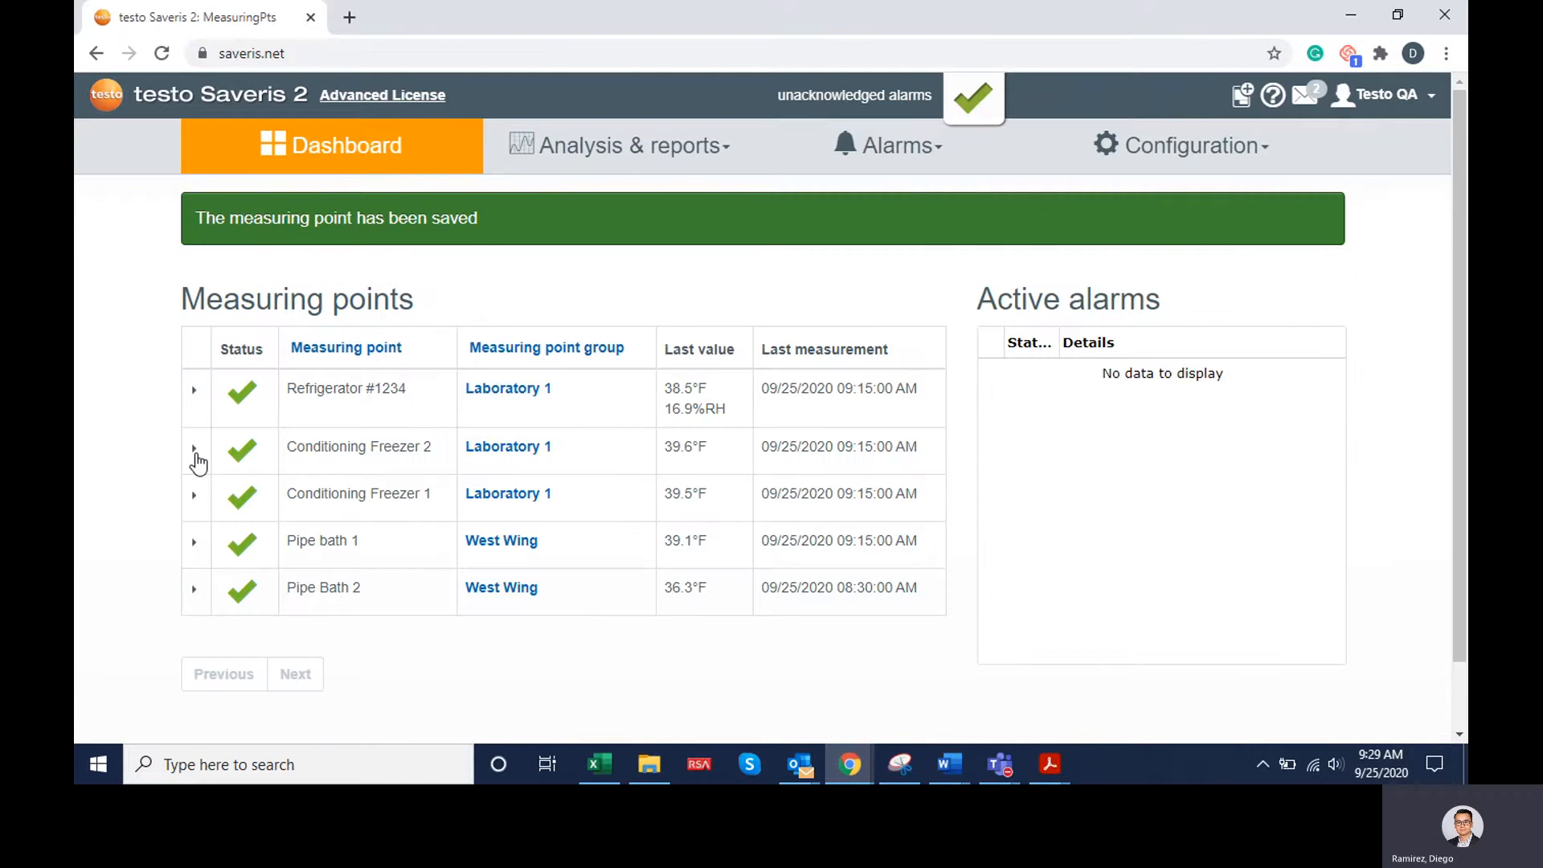
# View the WiFi data logger details of the Conditioning Freezer 2 measuring point and collapse them again
pyautogui.click(194, 449)
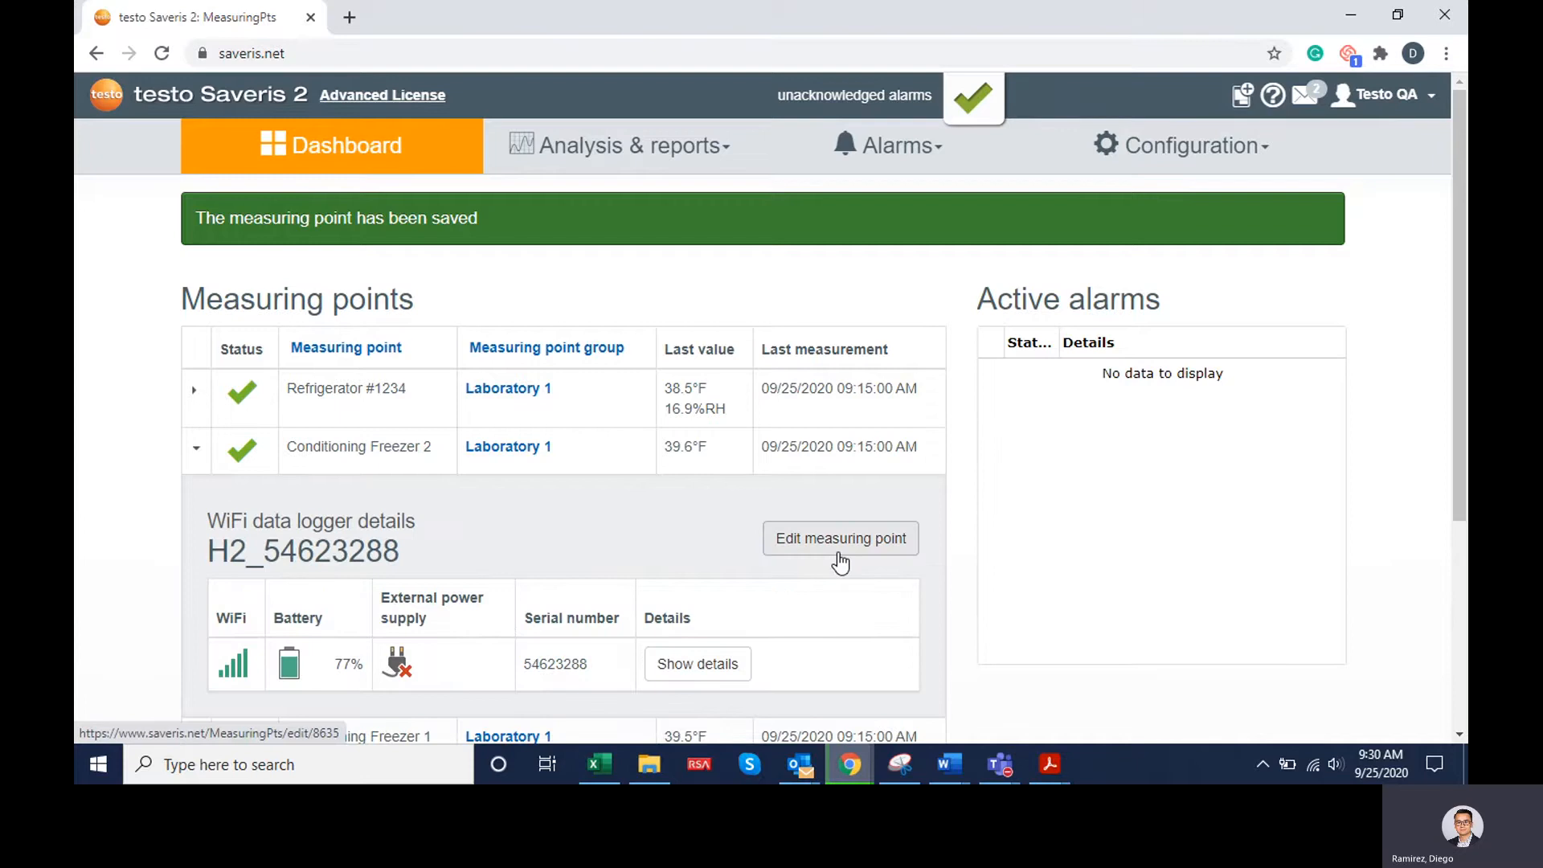
pyautogui.click(194, 470)
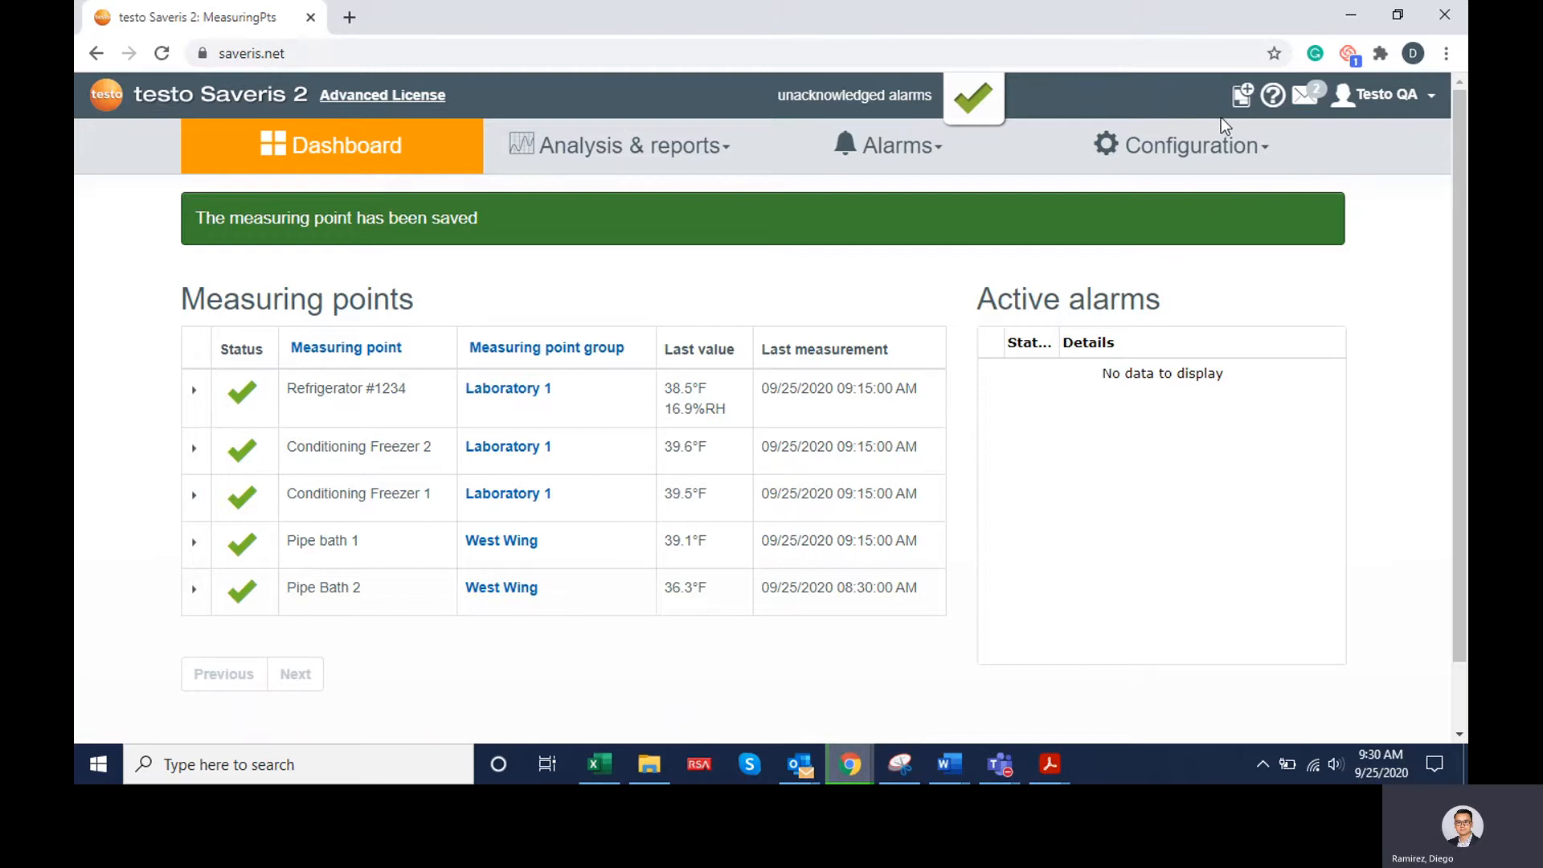
# Start a new area in the configuration and enter "Philadephia Campus" as its display name
pyautogui.click(1249, 161)
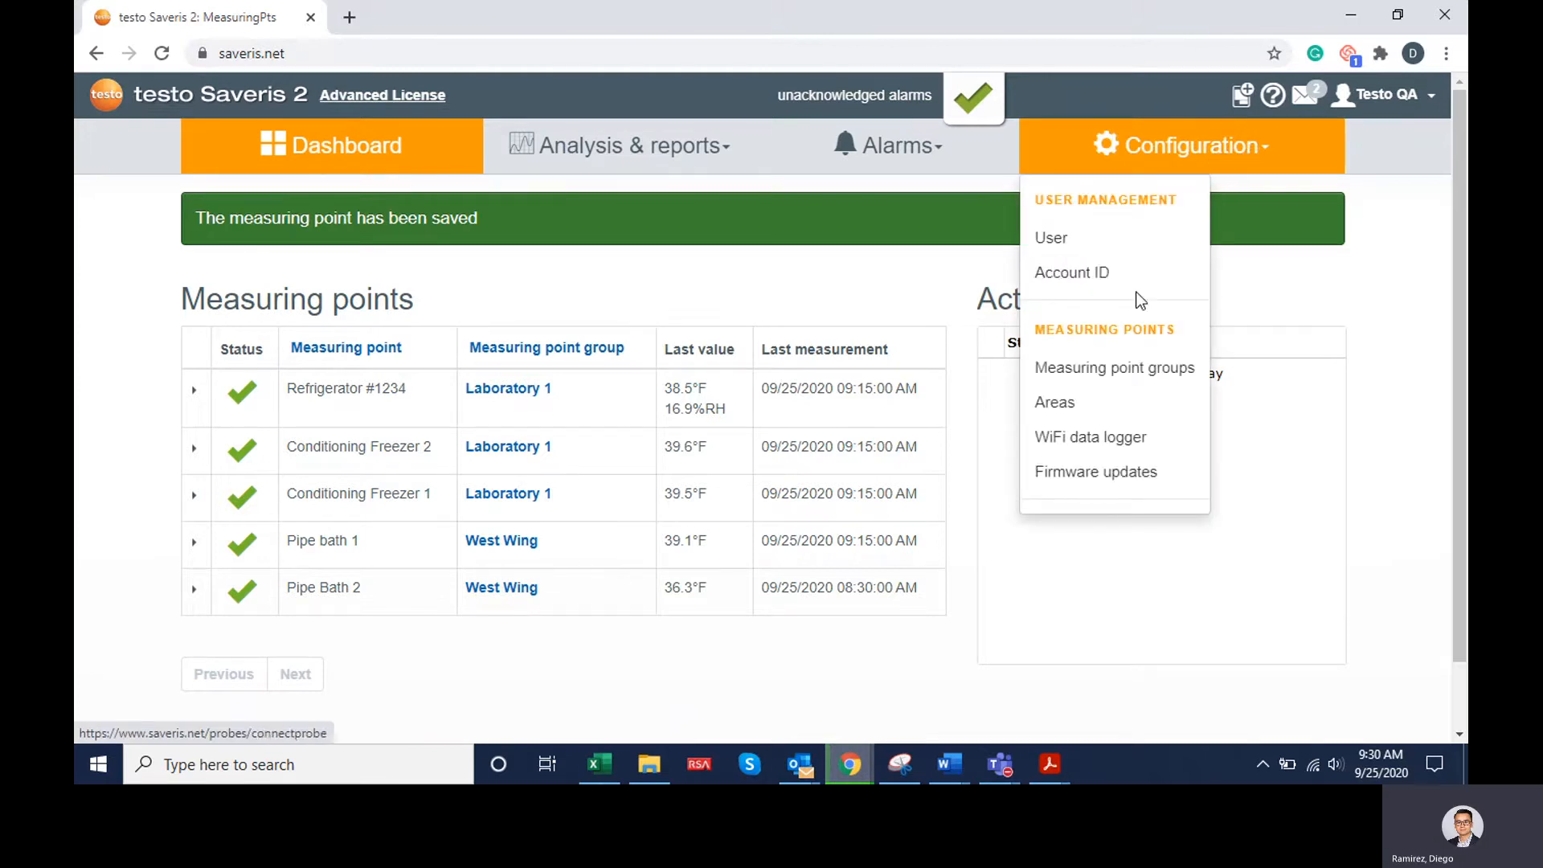
pyautogui.click(1129, 419)
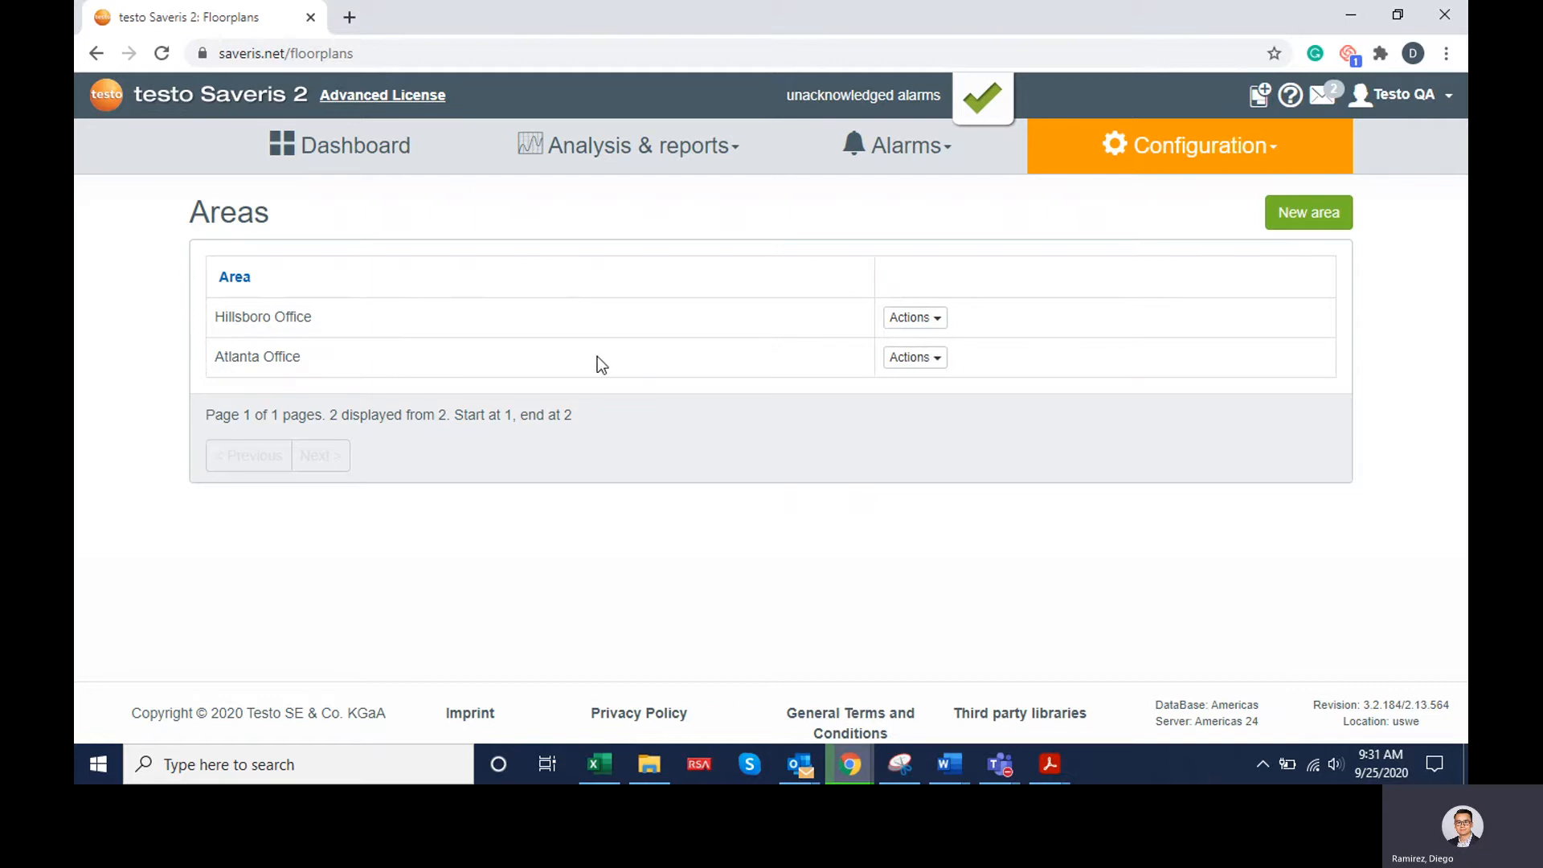
pyautogui.click(1311, 223)
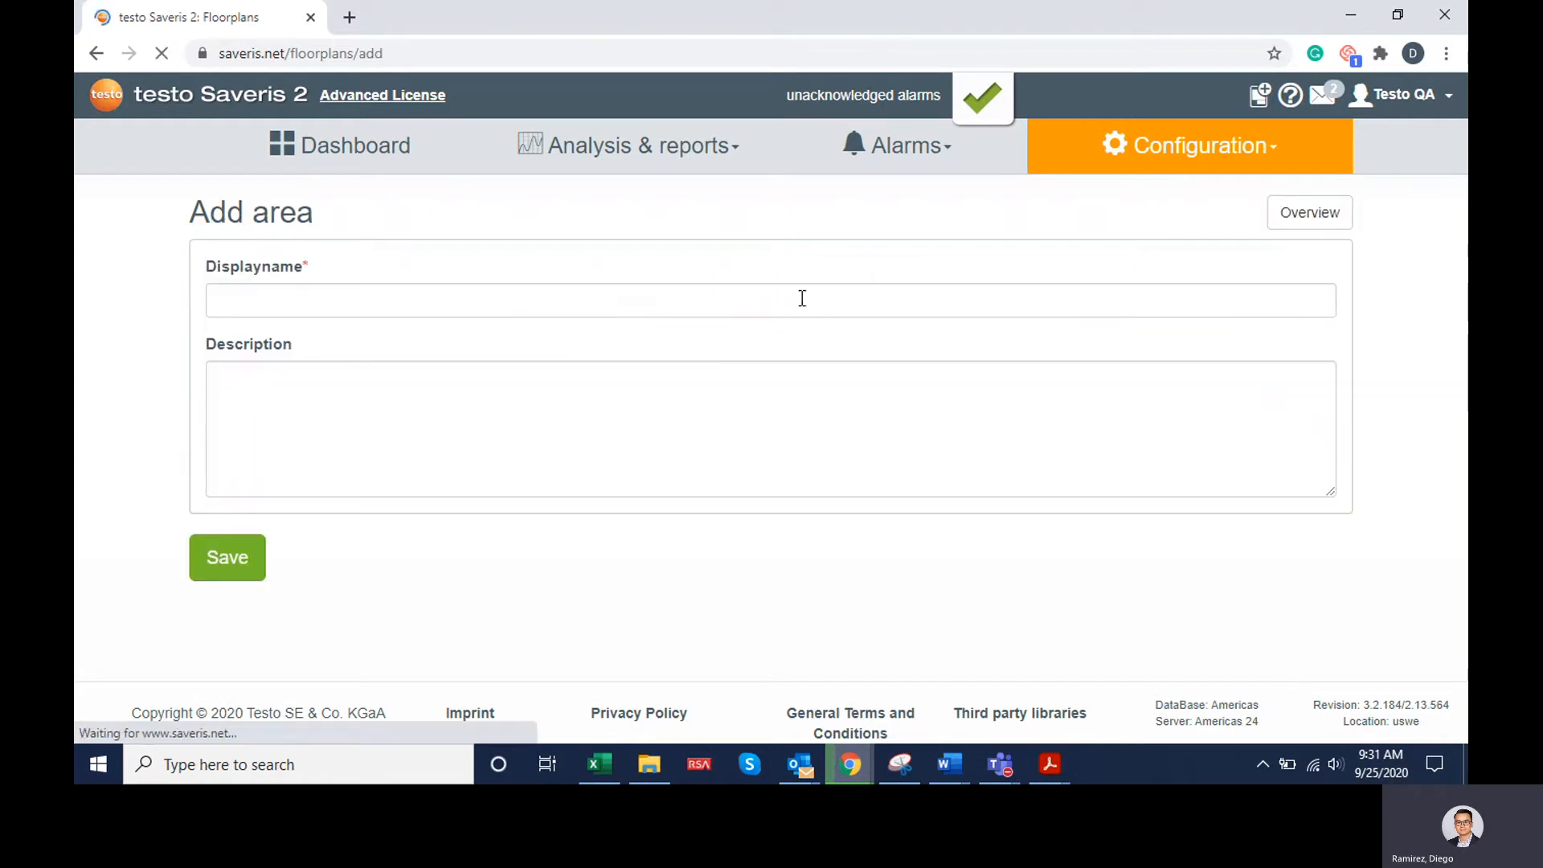
pyautogui.click(636, 312)
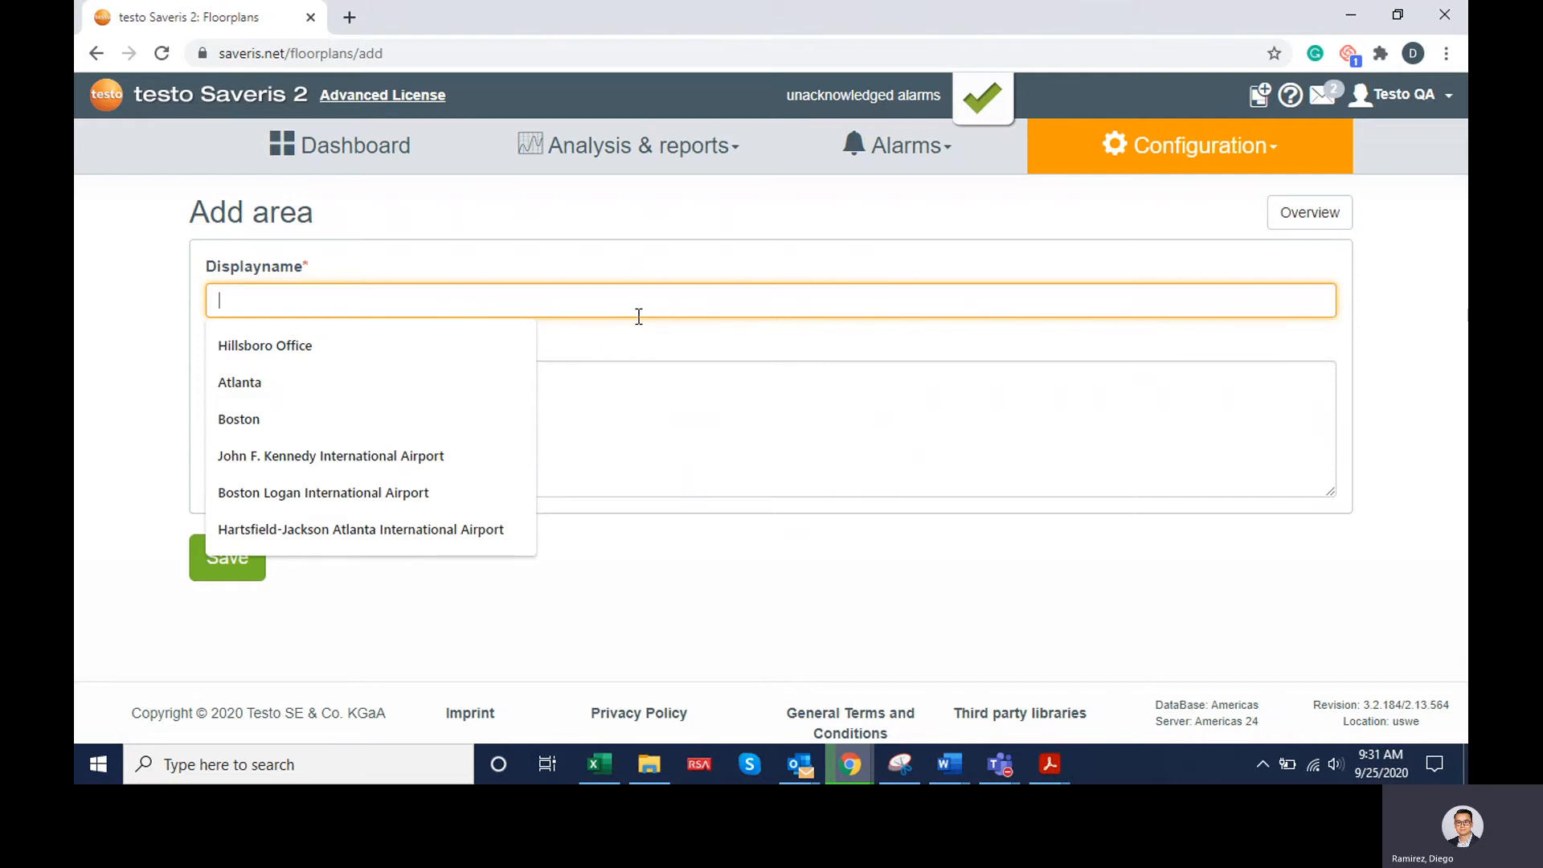
pyautogui.write('Philadephi')
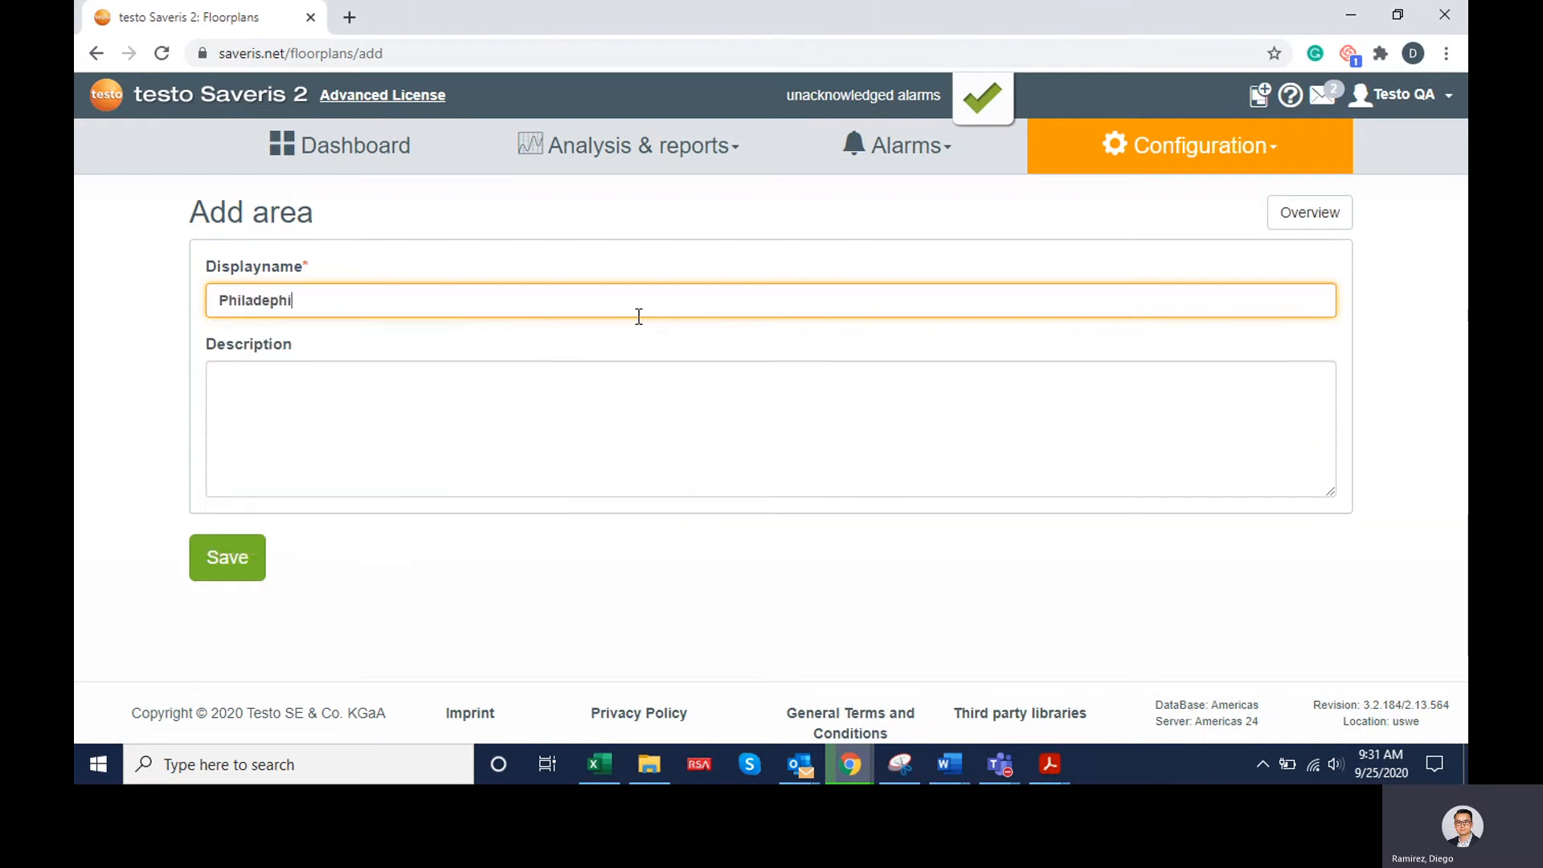
pyautogui.write('a Campus')
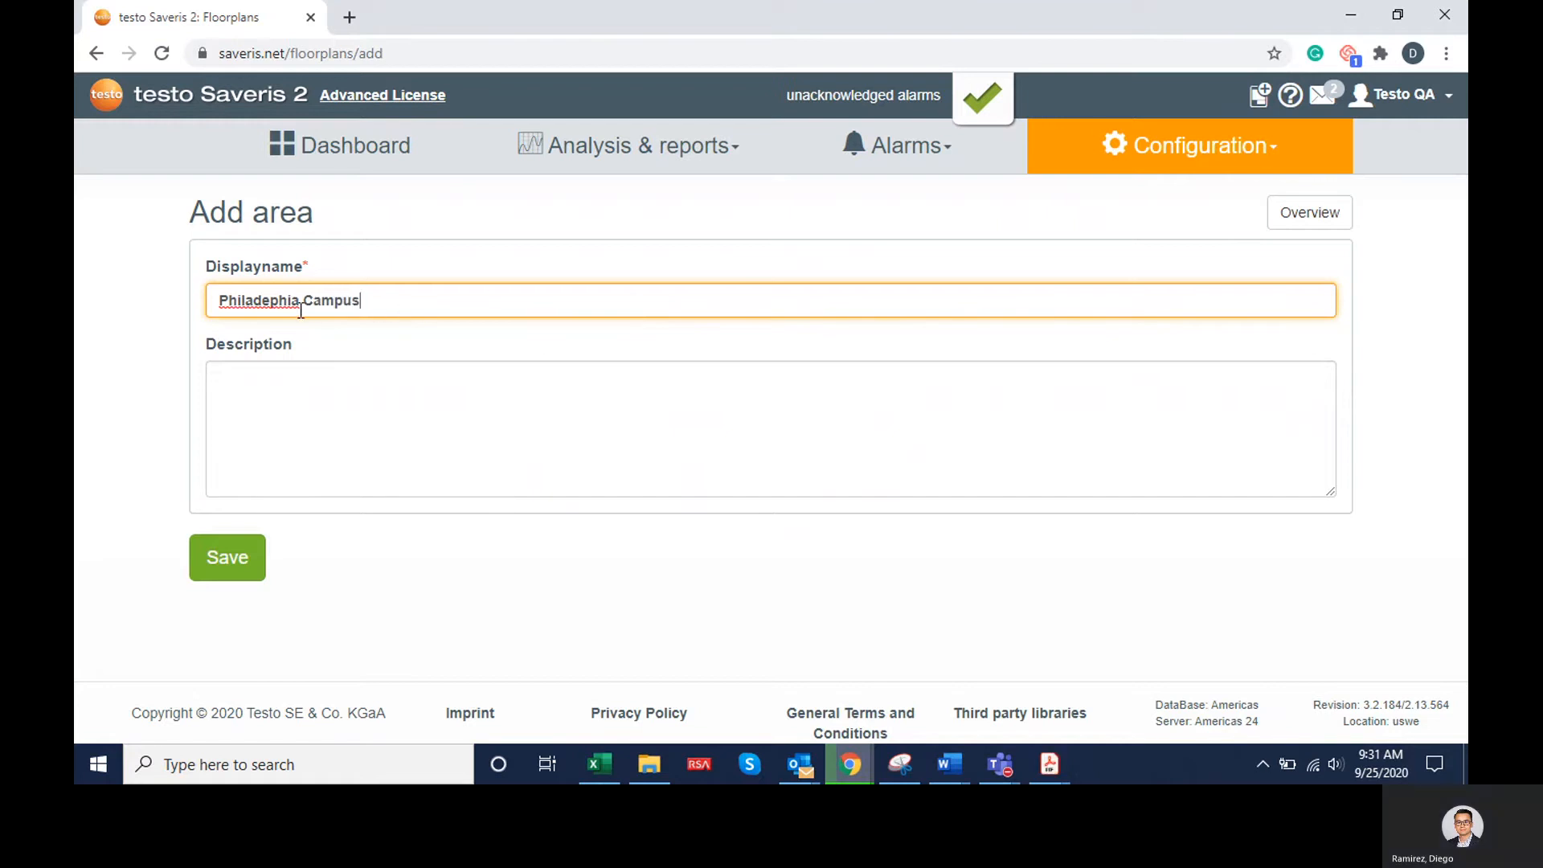
# Correct the spelling of the new area's display name to "Philadelphia Campus" and save the area
pyautogui.doubleClick(278, 310)
pyautogui.rightClick(277, 307)
pyautogui.click(314, 320)
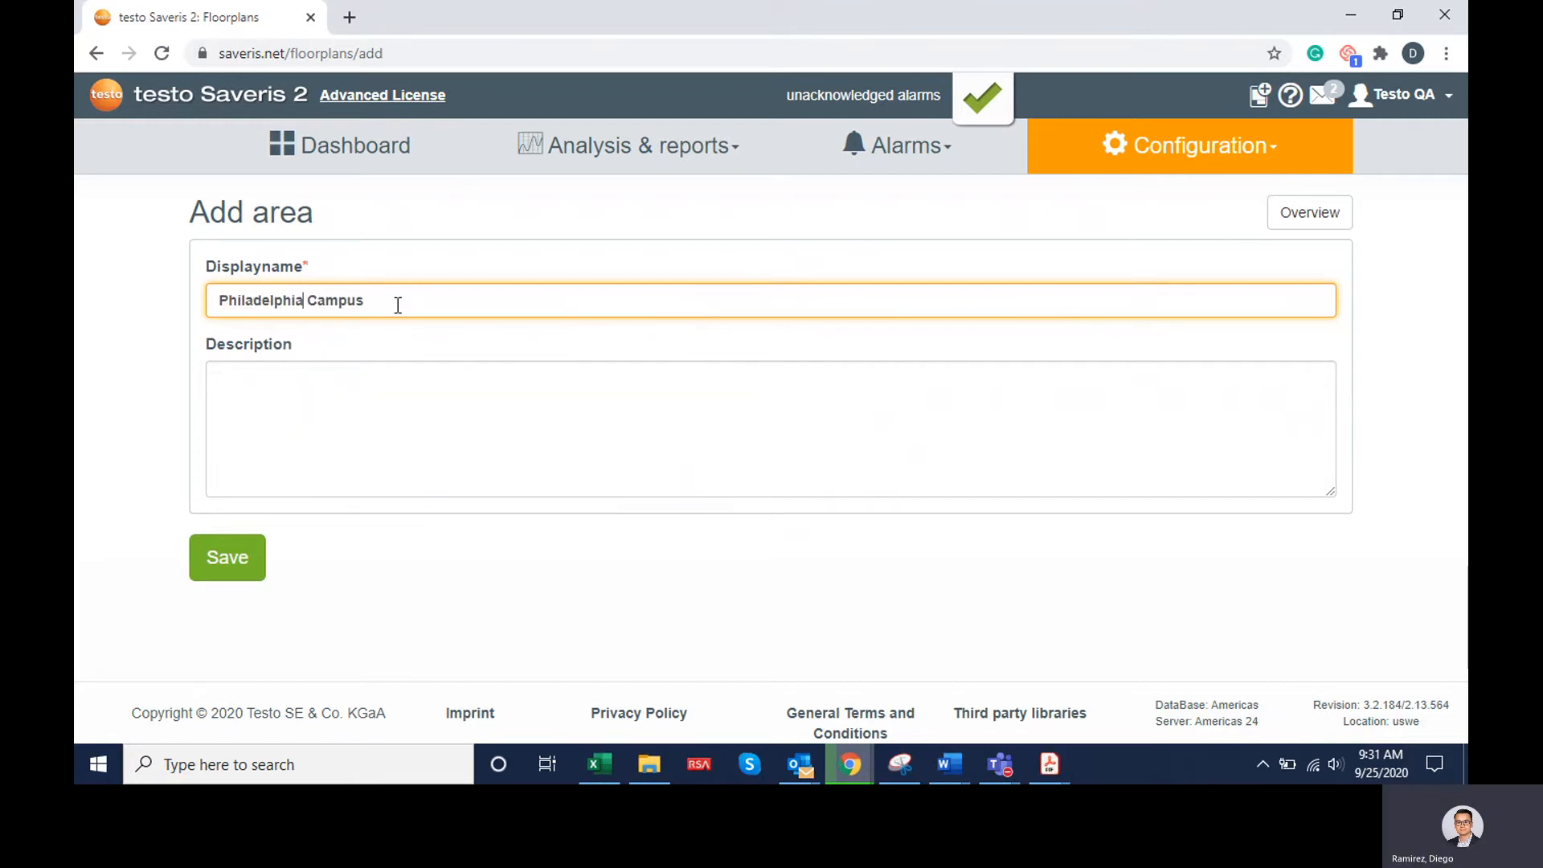
pyautogui.click(397, 306)
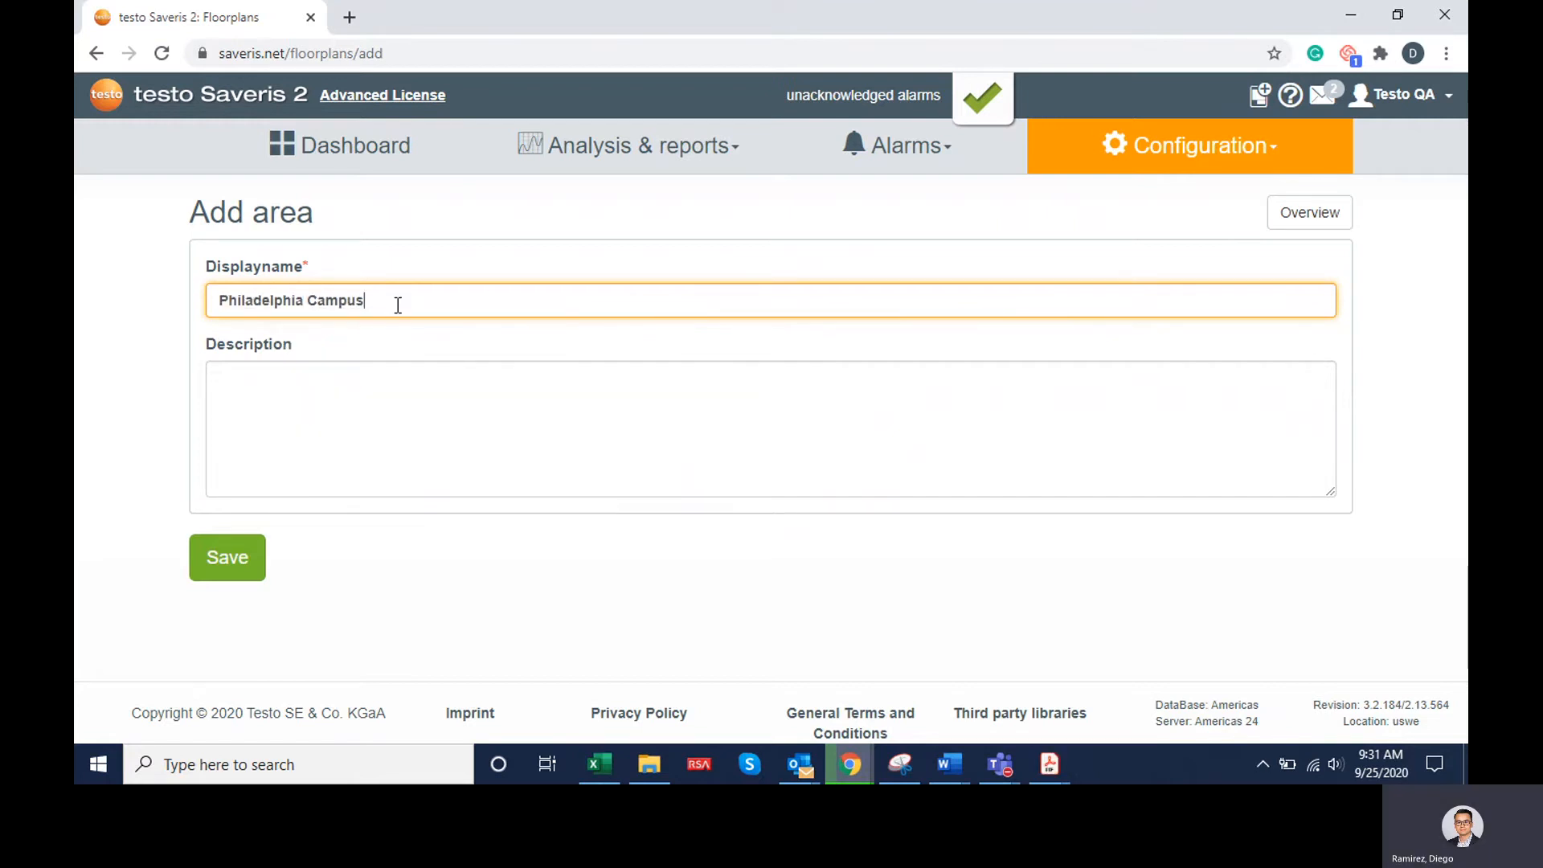
pyautogui.click(235, 578)
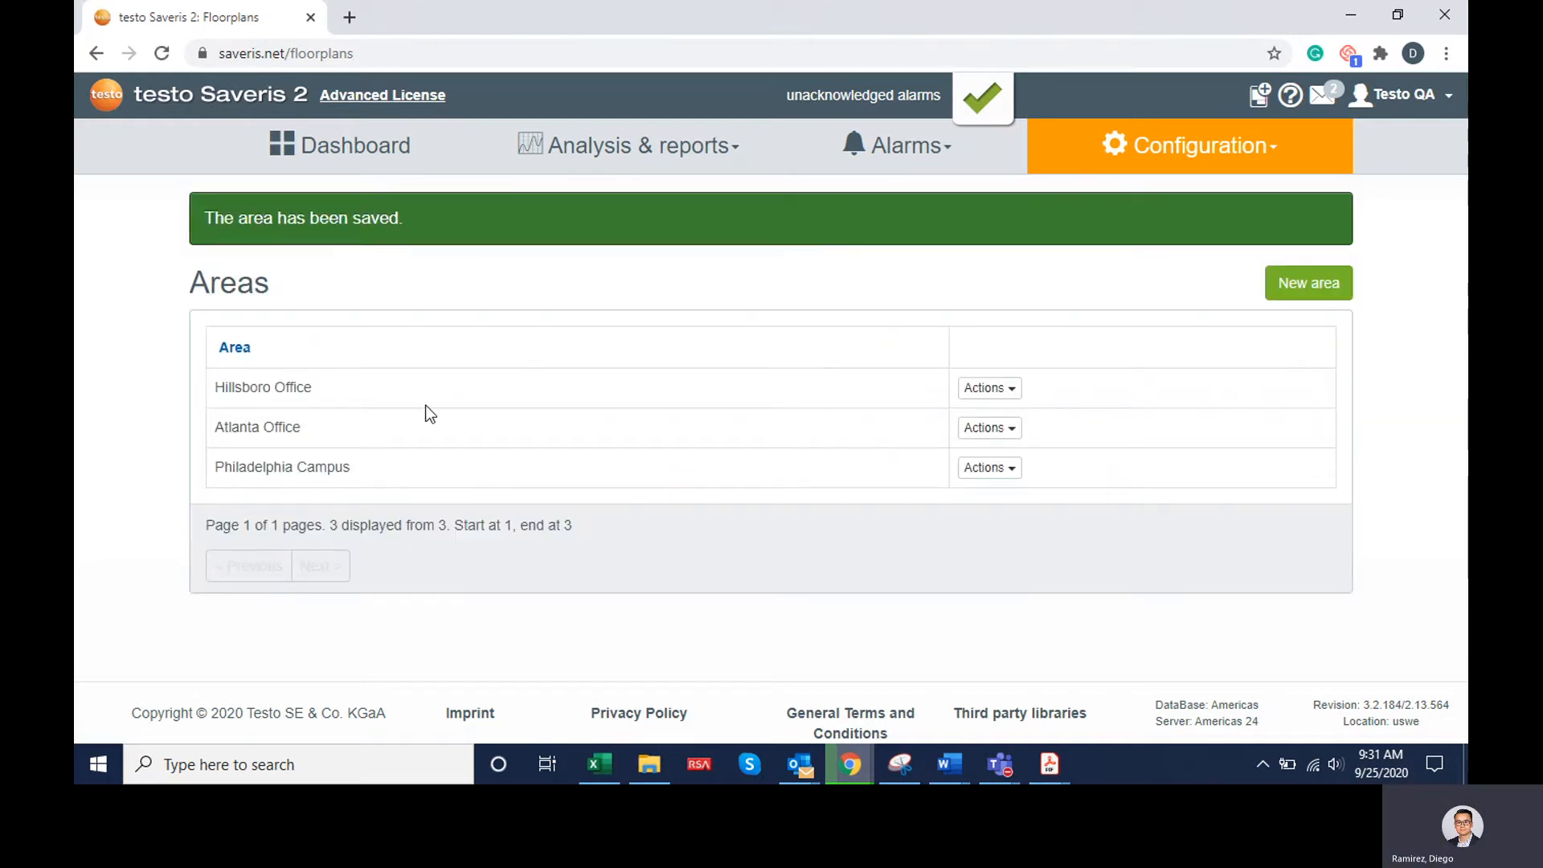
# Assign the Laboratory 1 measuring point group to the Philadelphia Campus area and save the group
pyautogui.click(1178, 169)
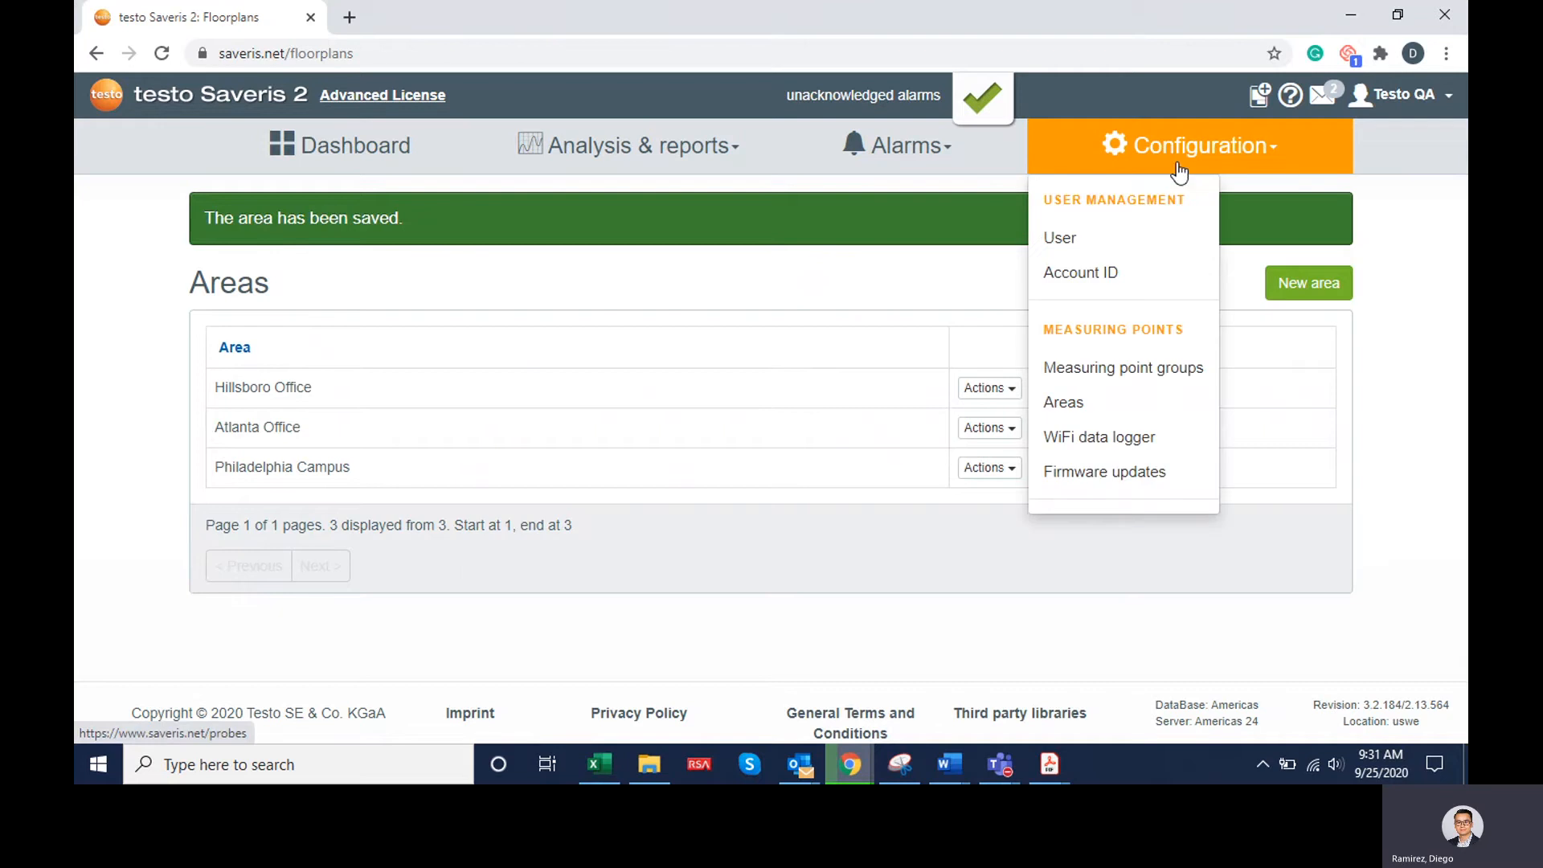
pyautogui.click(1154, 387)
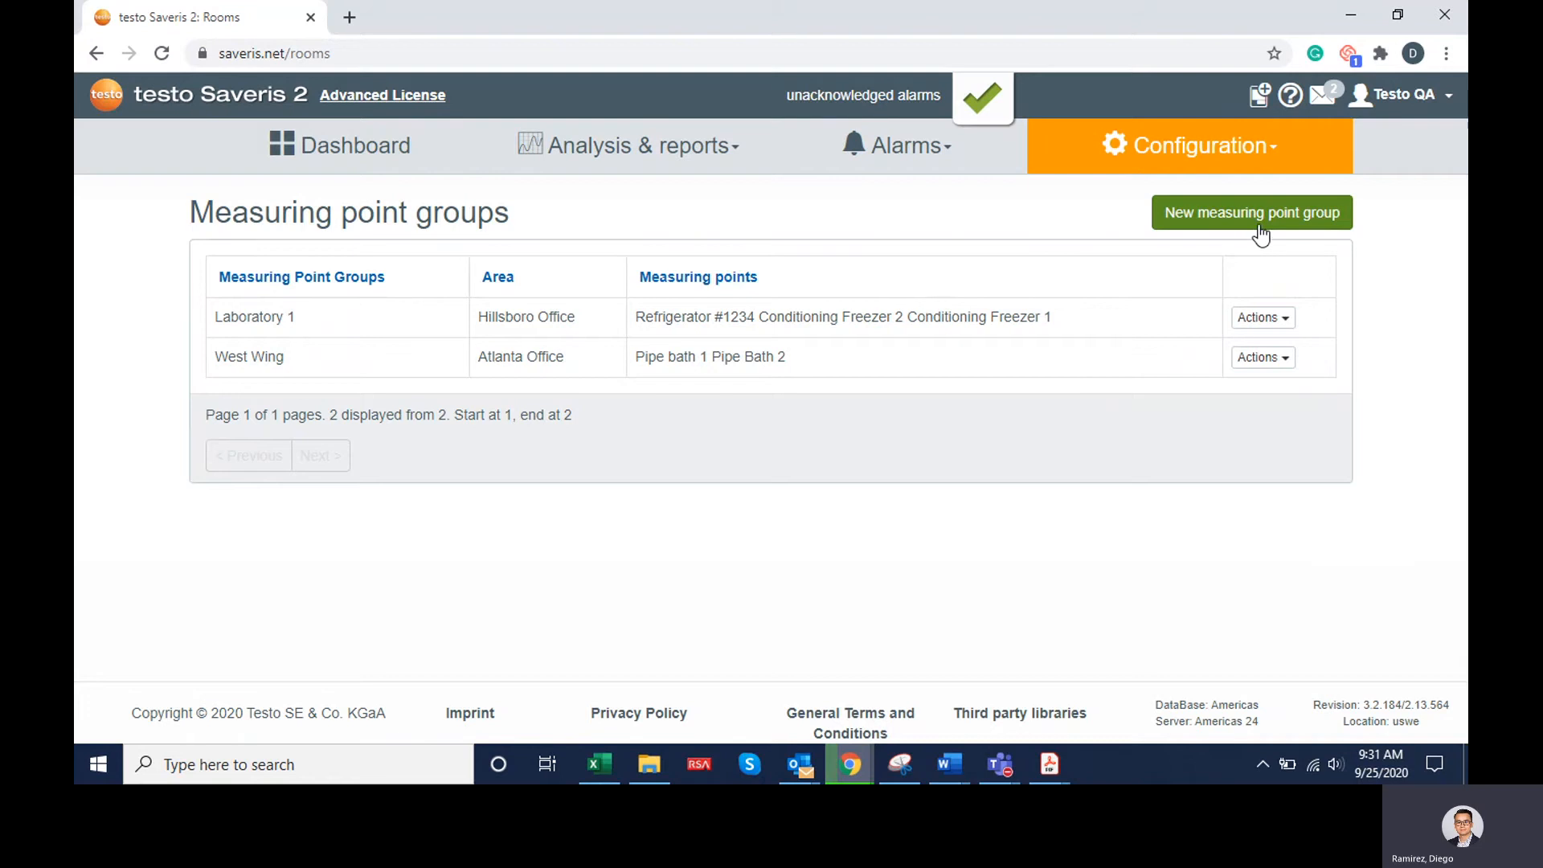
pyautogui.click(1262, 318)
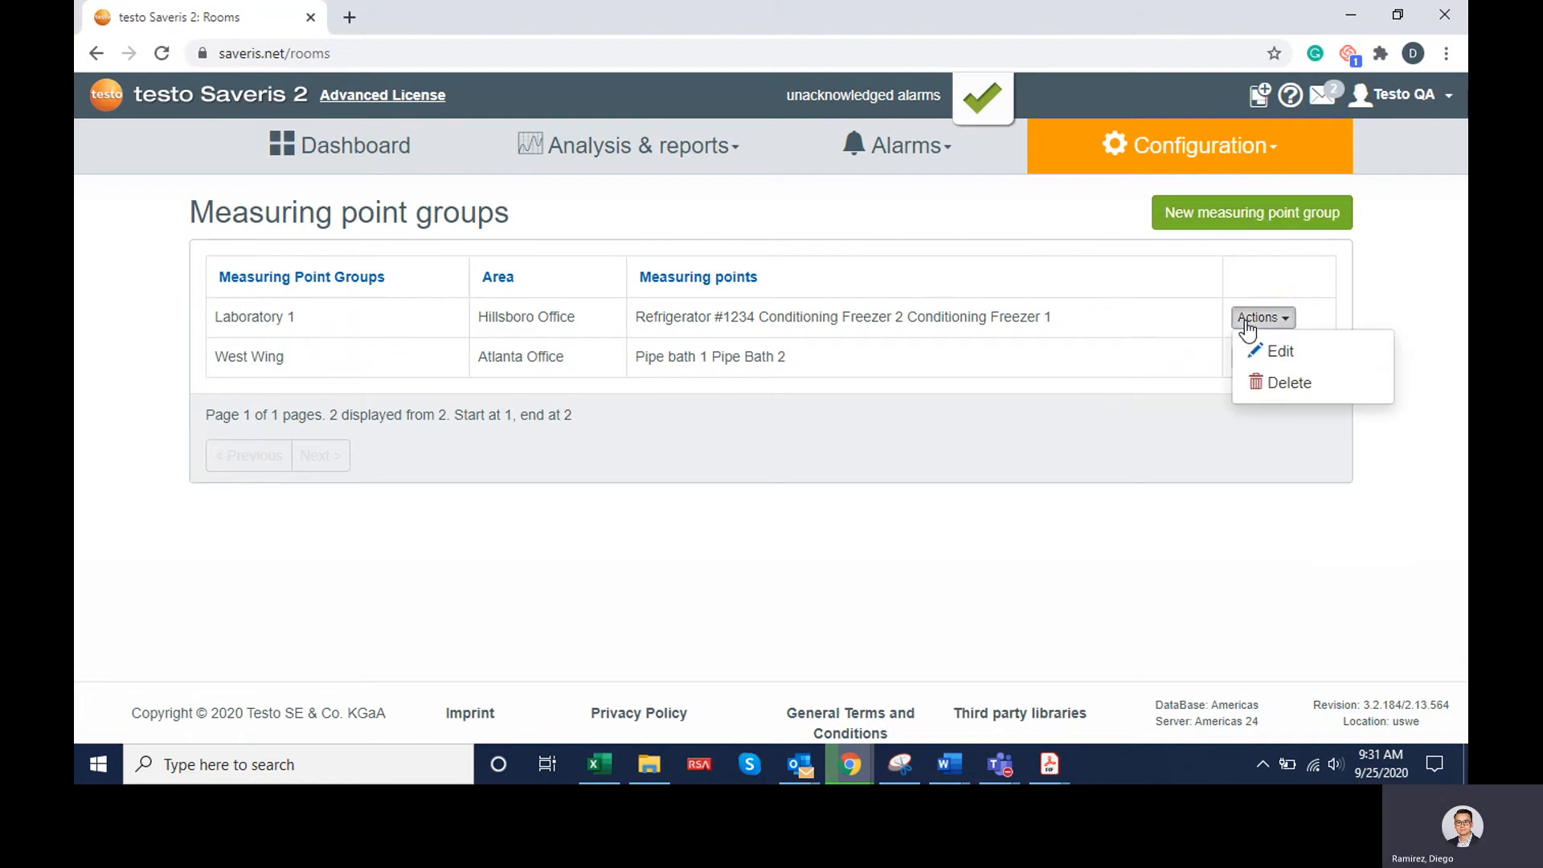
pyautogui.click(1249, 352)
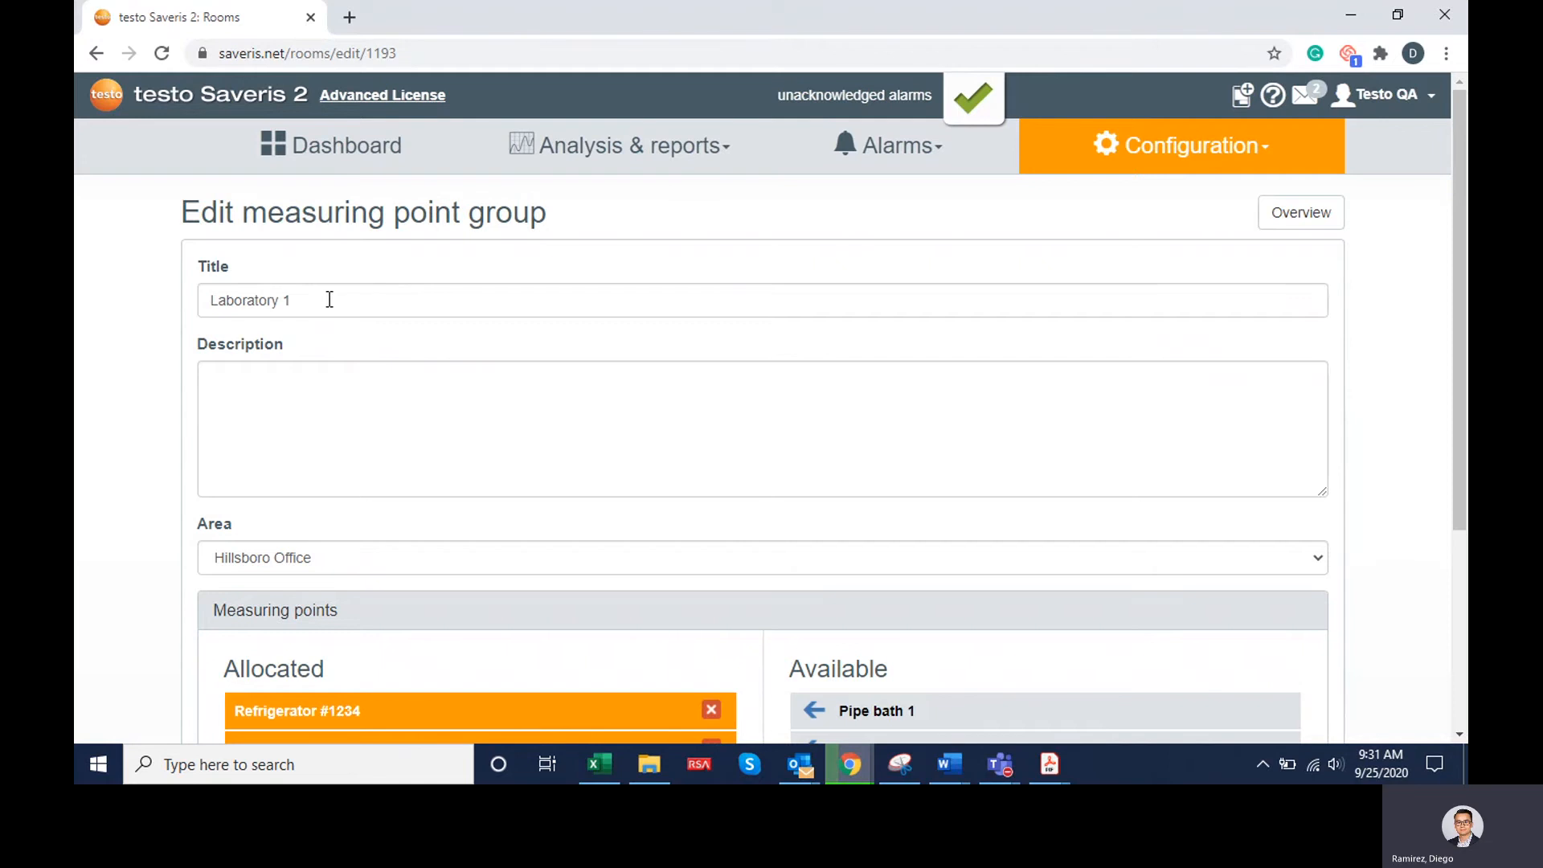
pyautogui.scroll(-1, 399, 307)
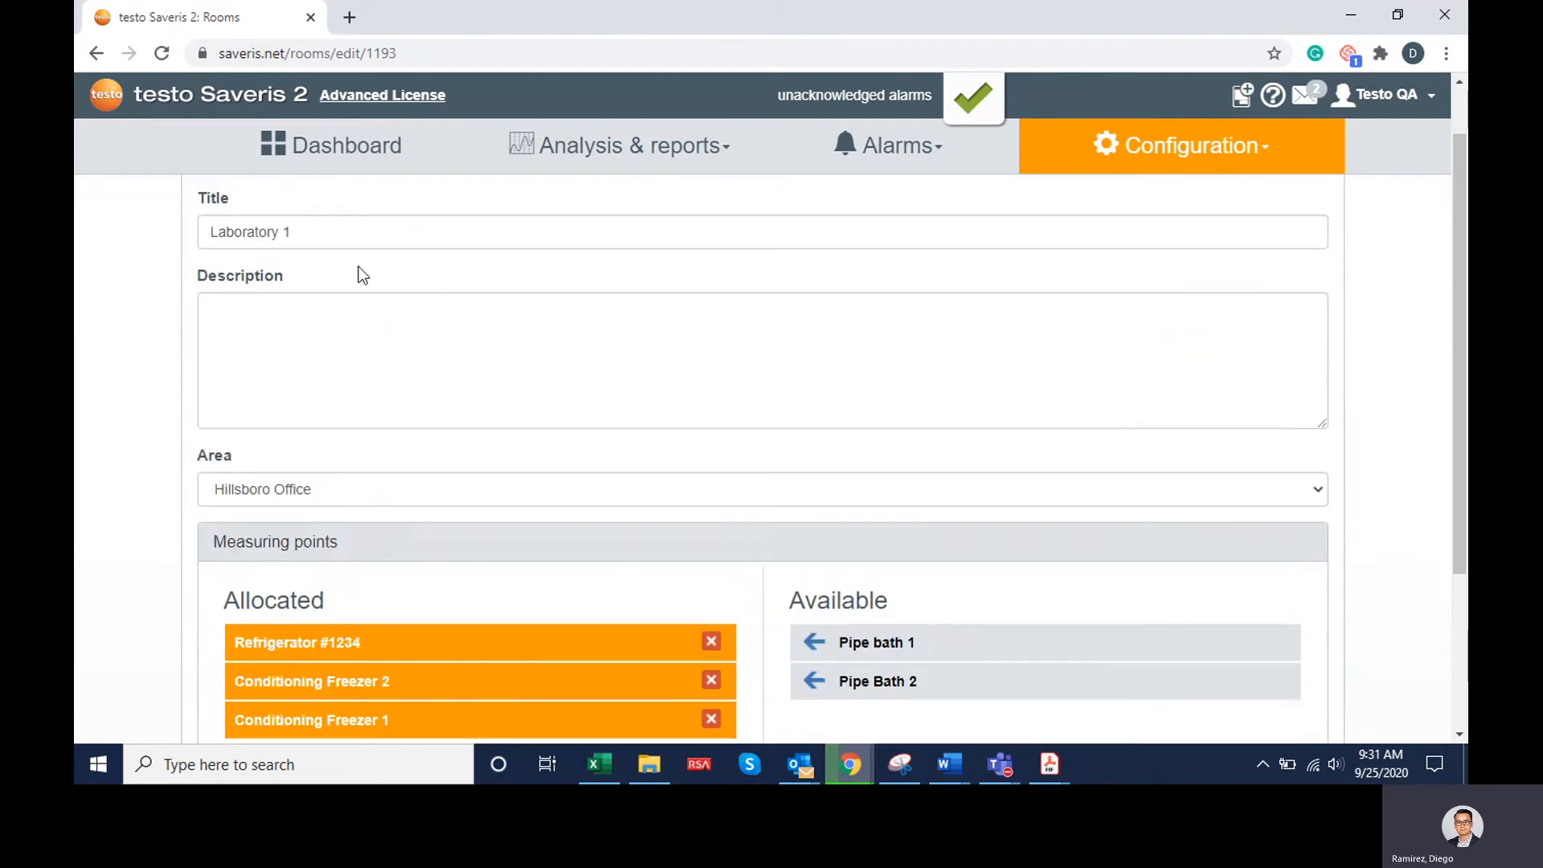
pyautogui.click(468, 488)
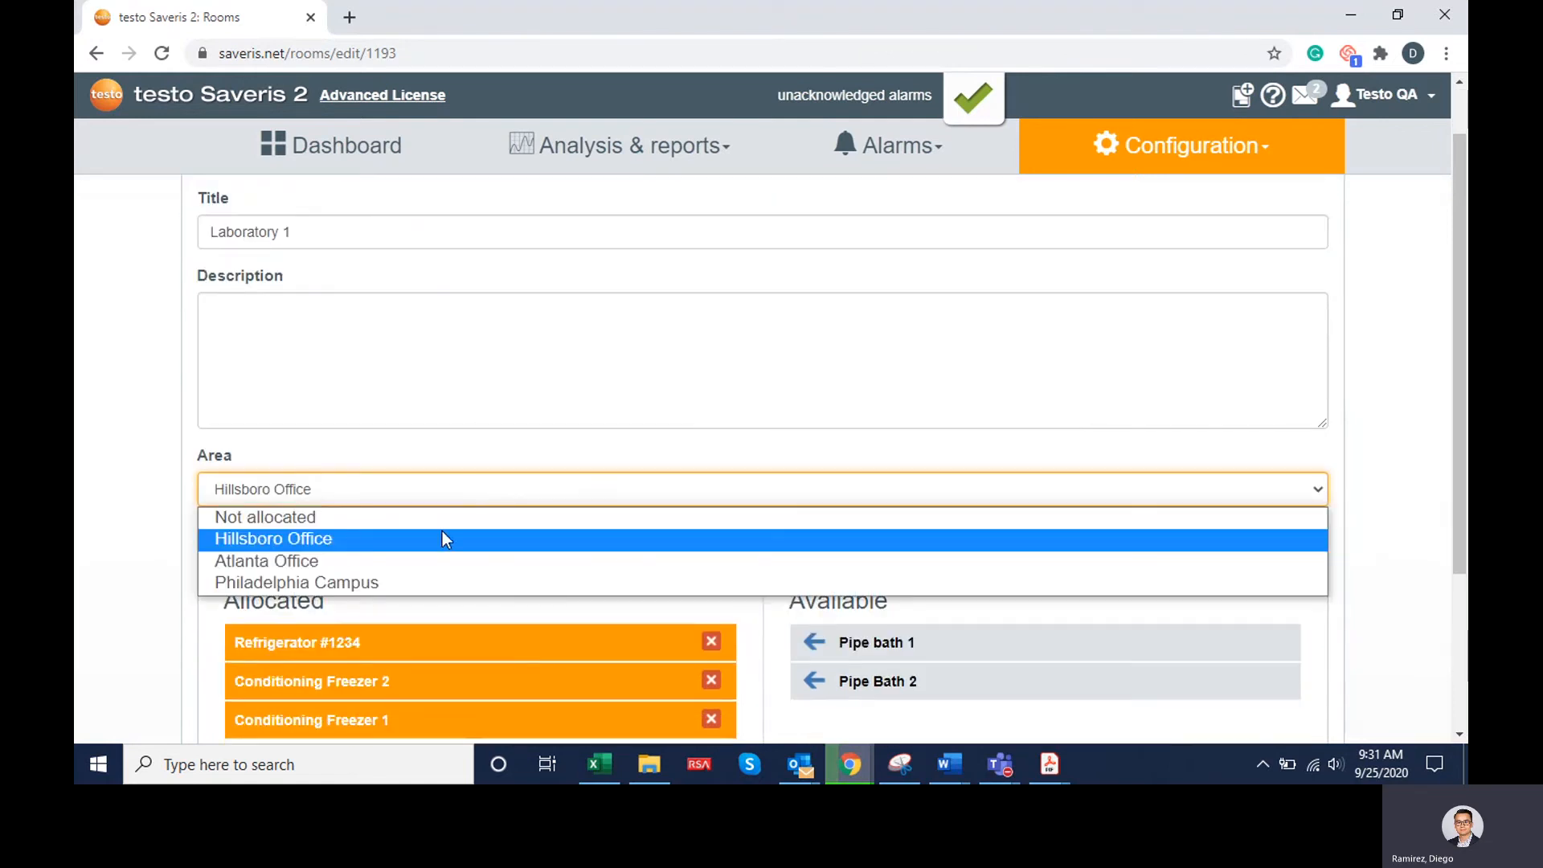
pyautogui.click(404, 584)
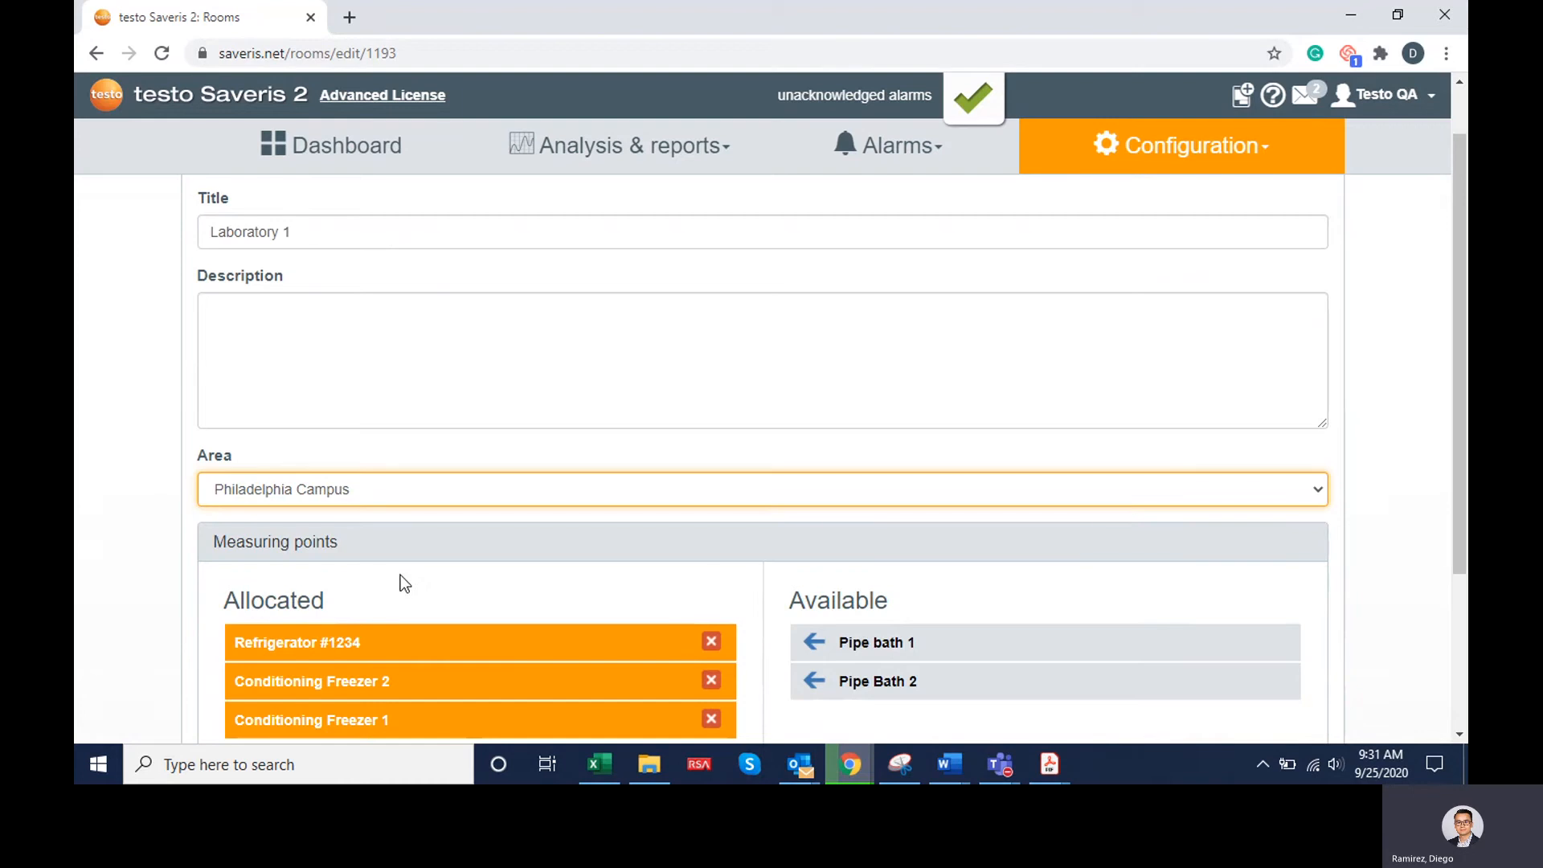
pyautogui.scroll(-1, 564, 442)
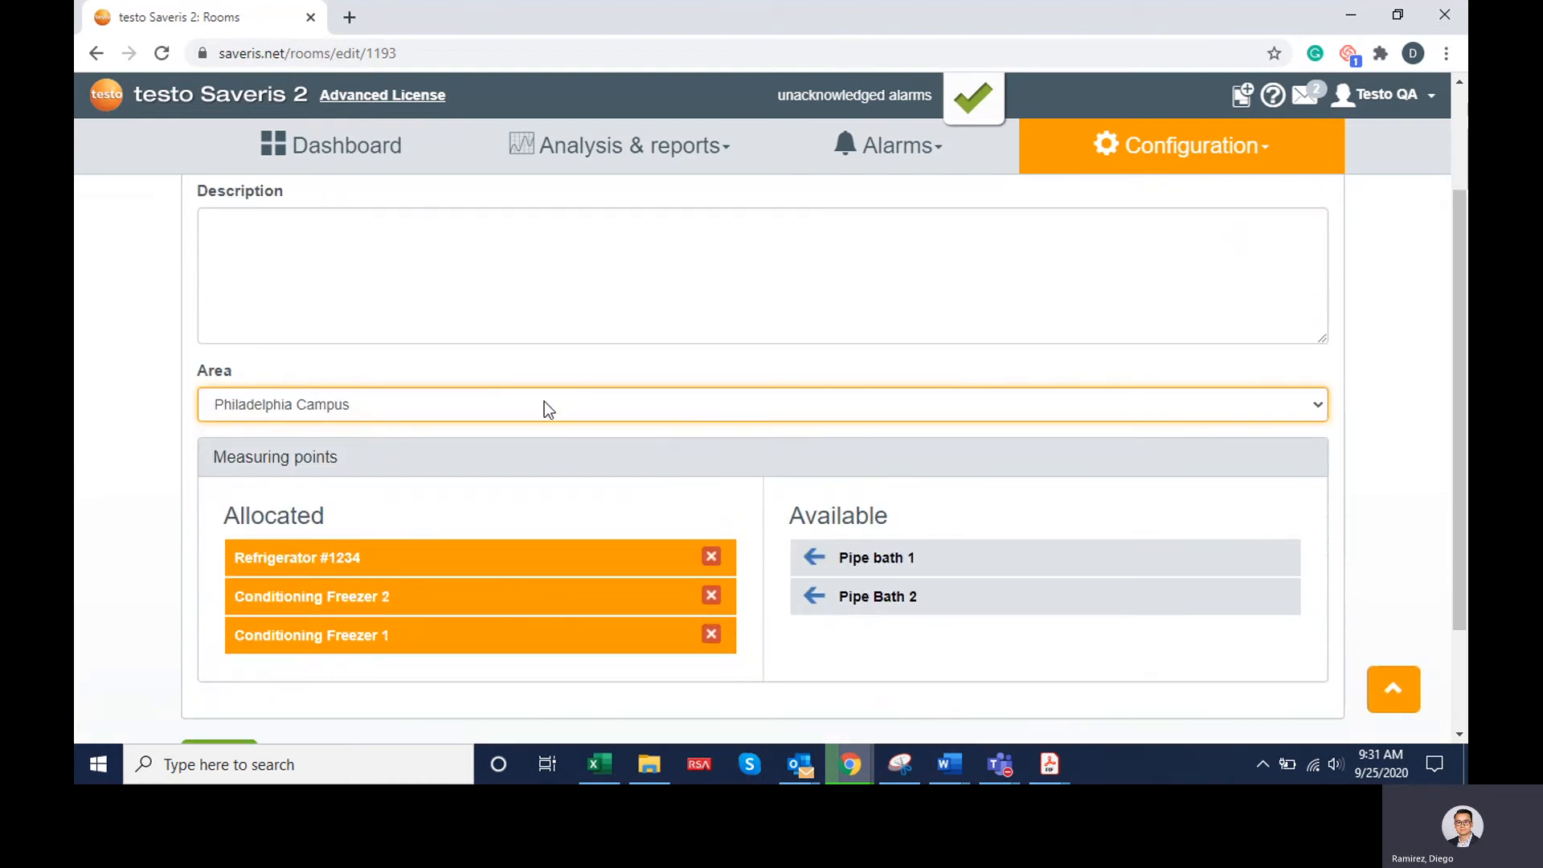
pyautogui.scroll(-1, 634, 435)
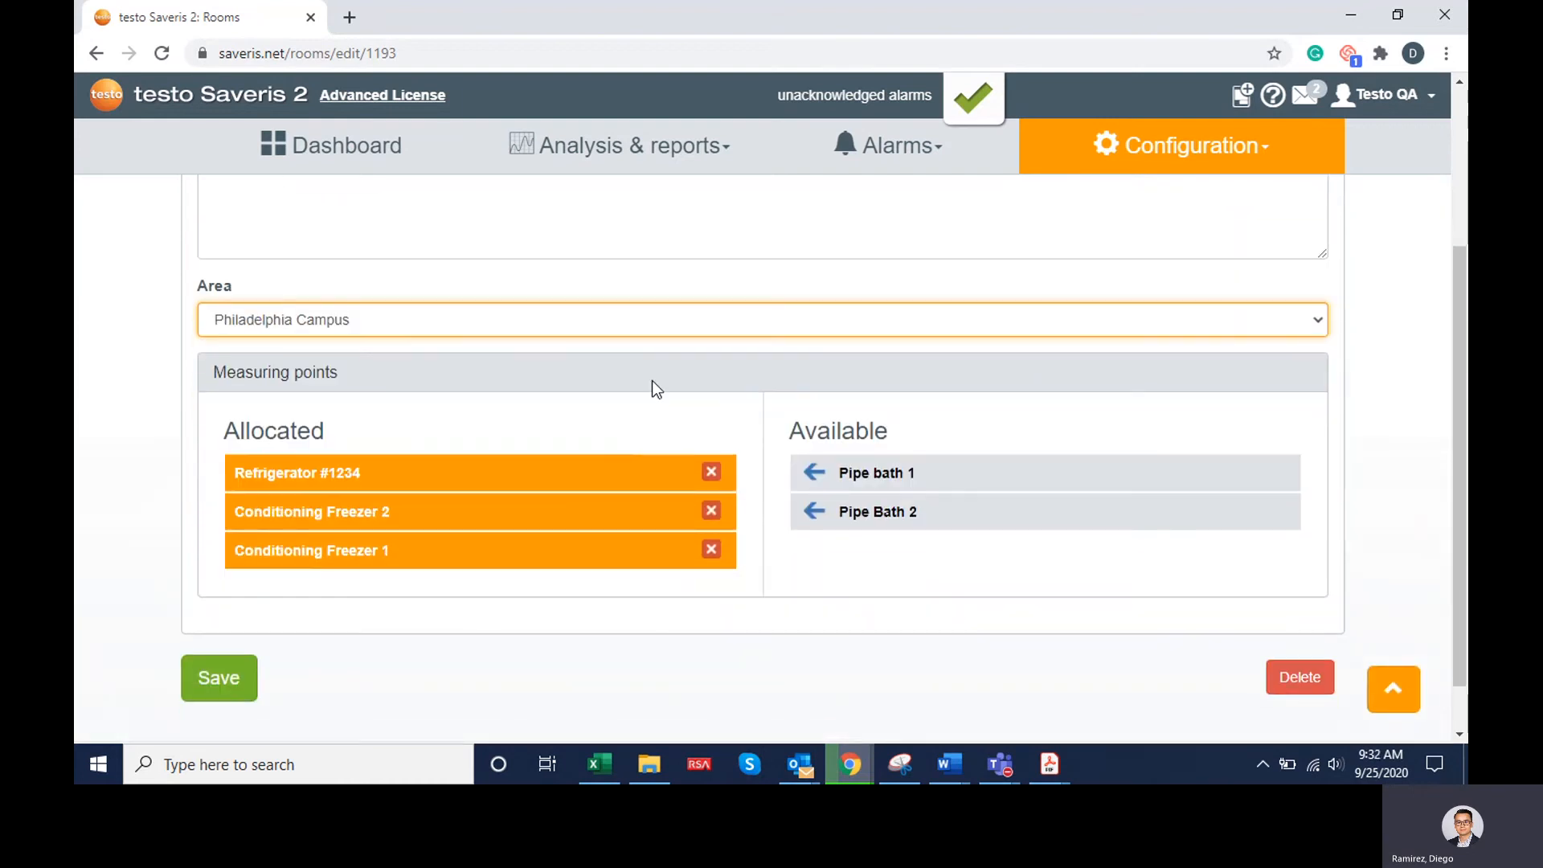
pyautogui.scroll(2, 624, 305)
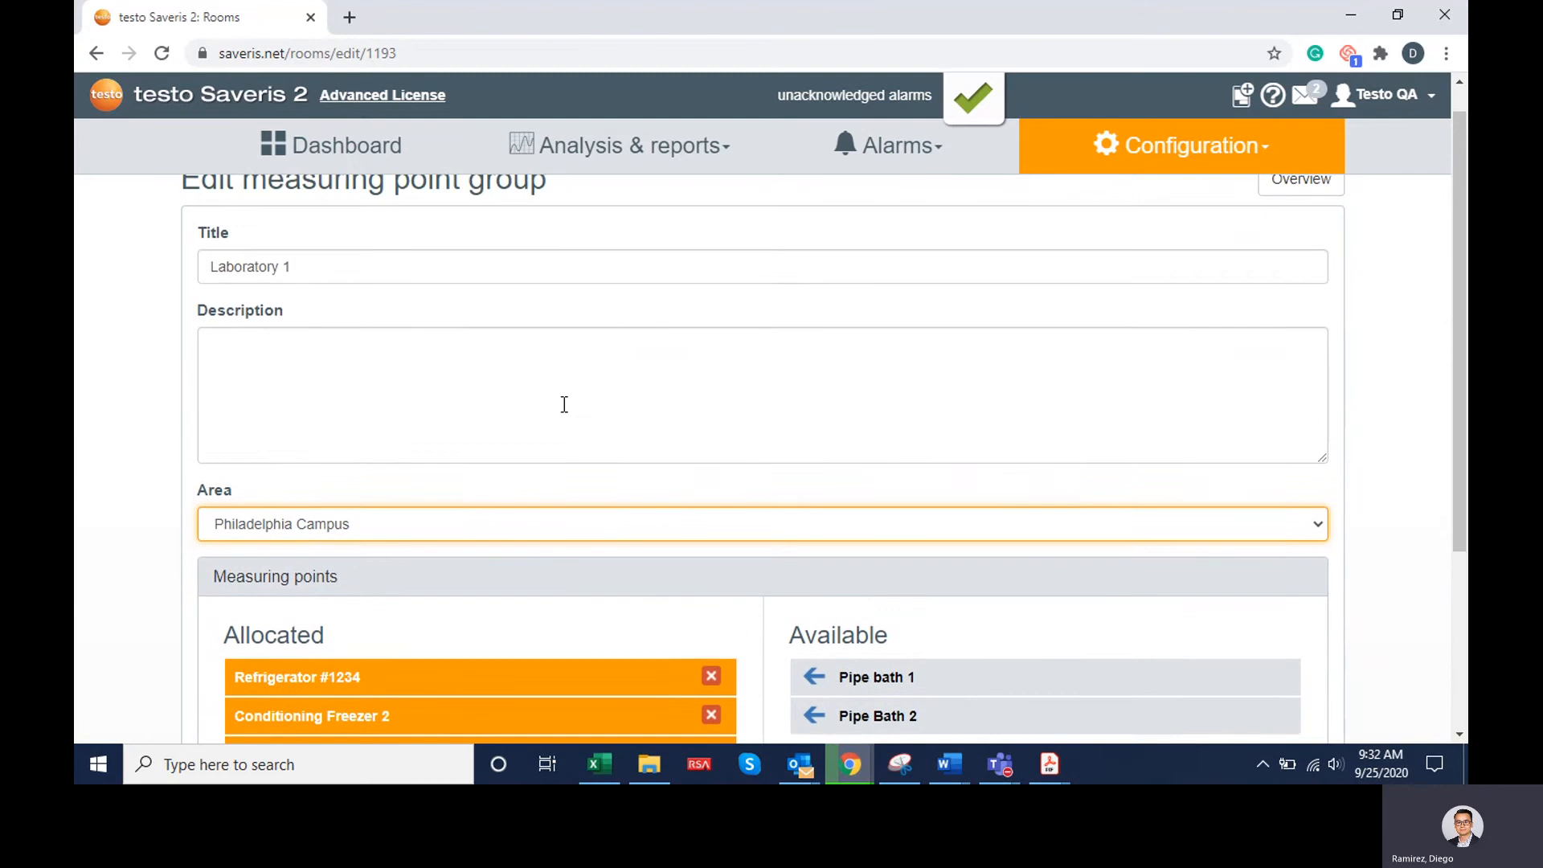
pyautogui.scroll(-2, 476, 463)
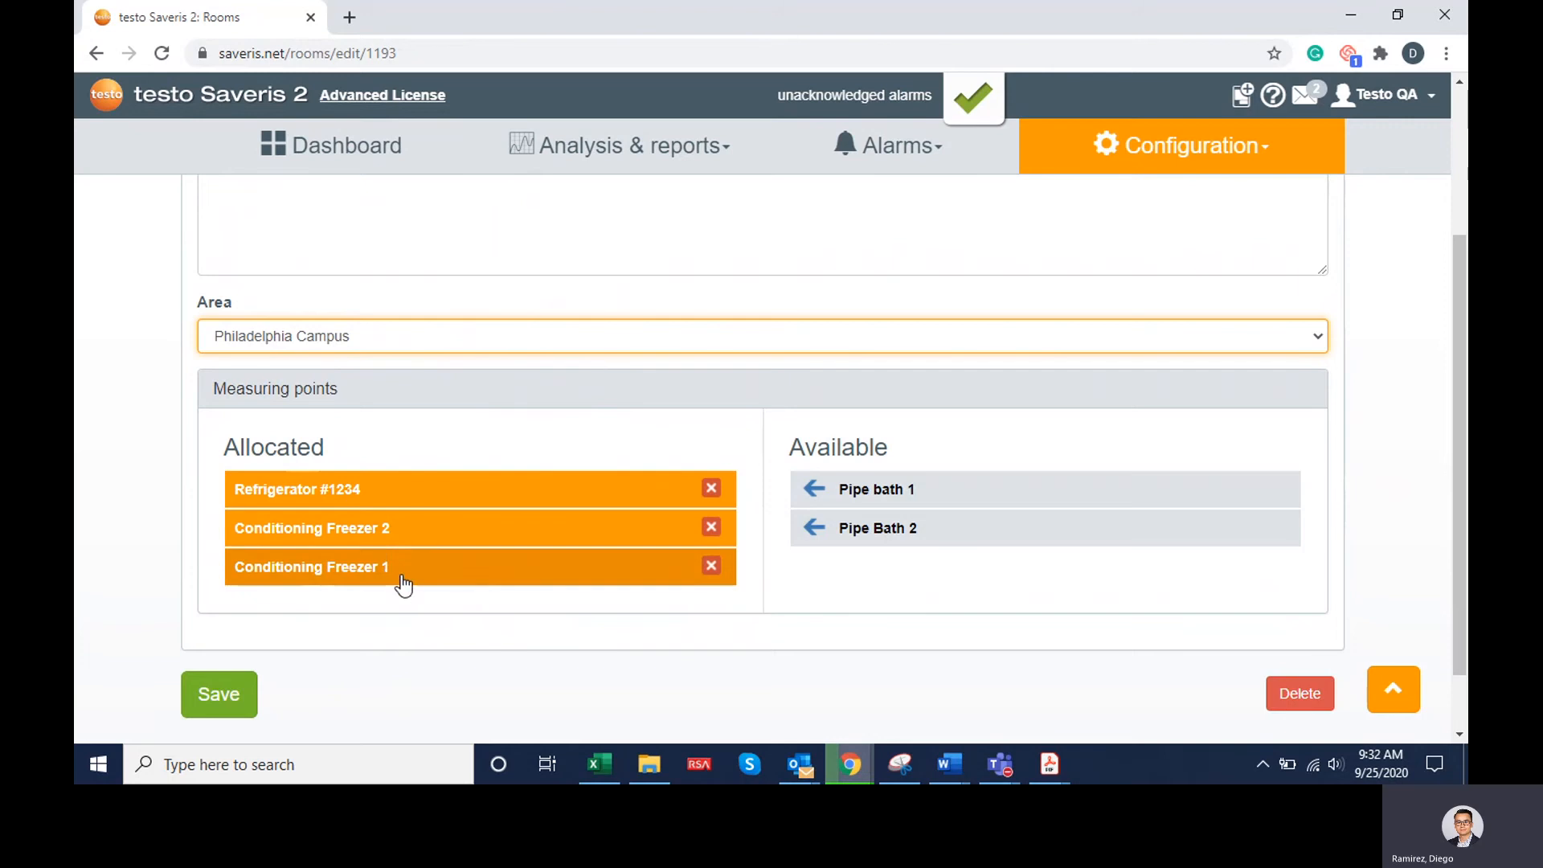
pyautogui.click(225, 703)
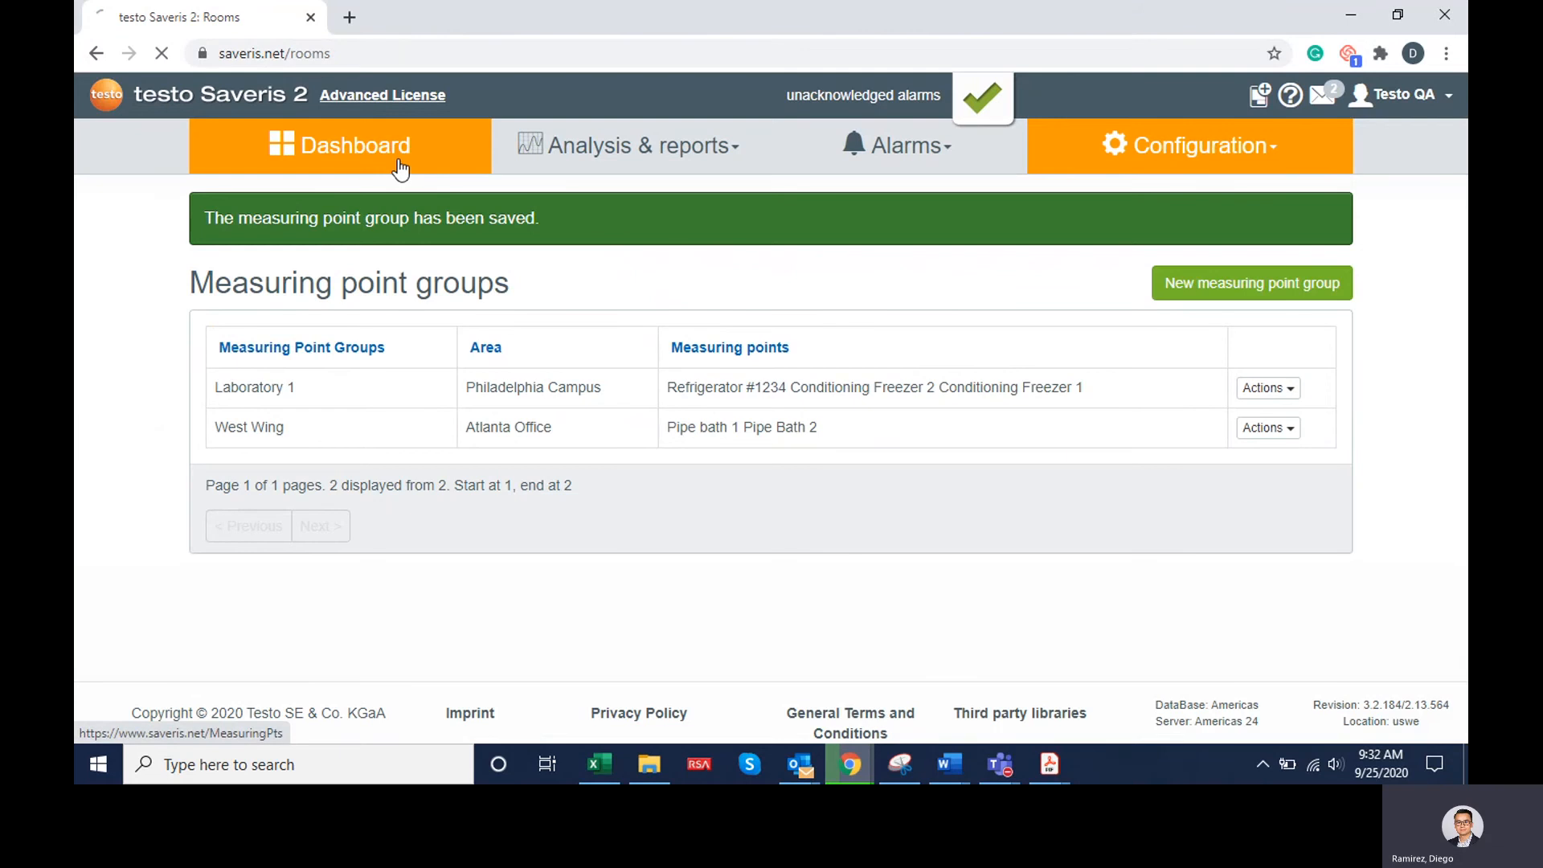
# Open the data analysis and chart all Philadelphia Campus measuring points, excluding those of the Atlanta Office
pyautogui.click(400, 169)
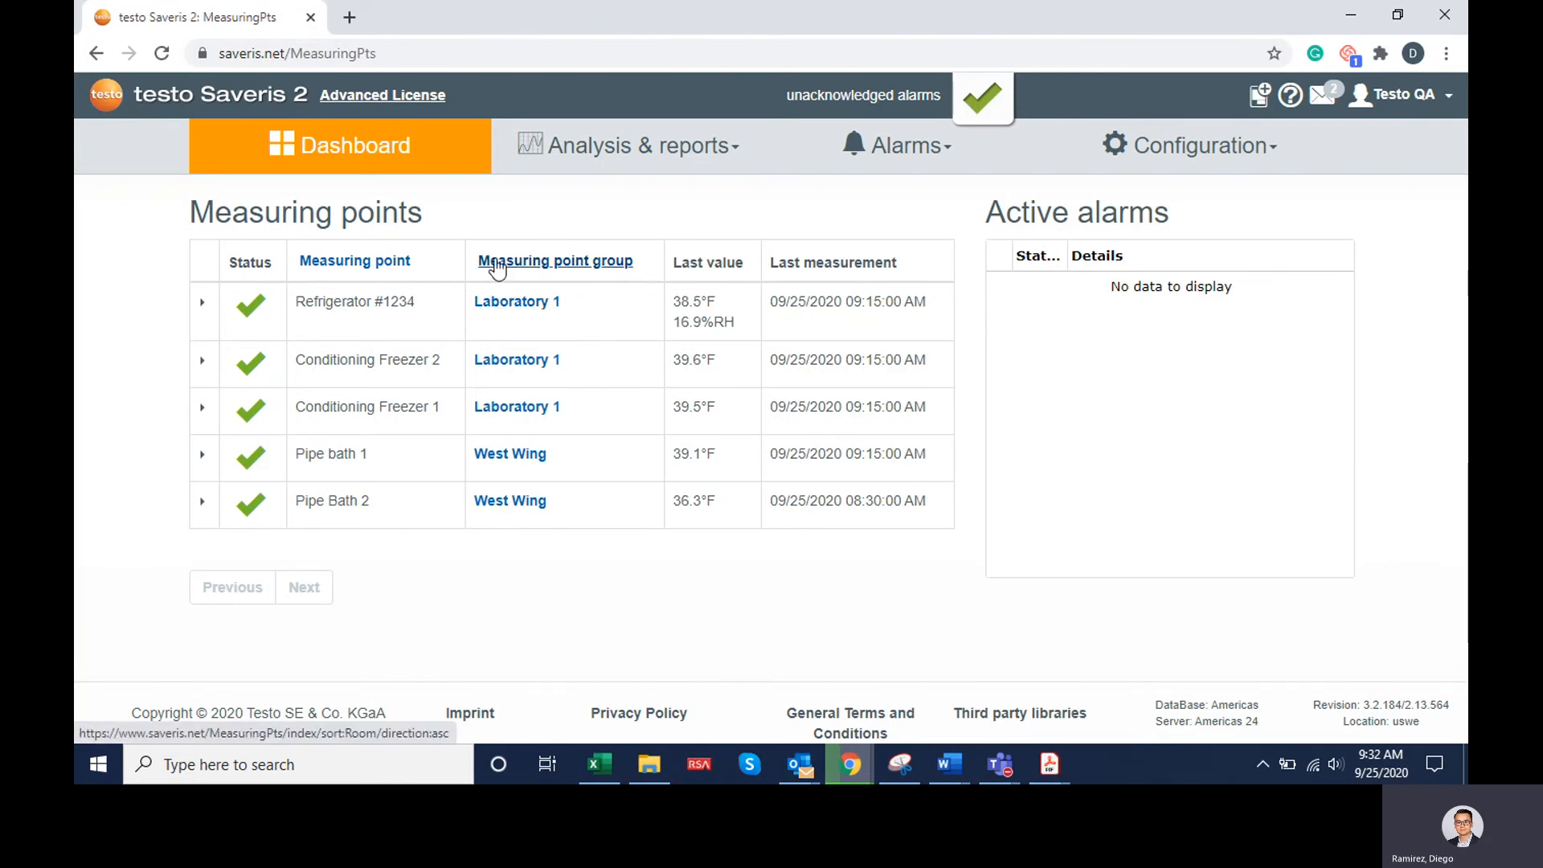
pyautogui.moveTo(596, 169)
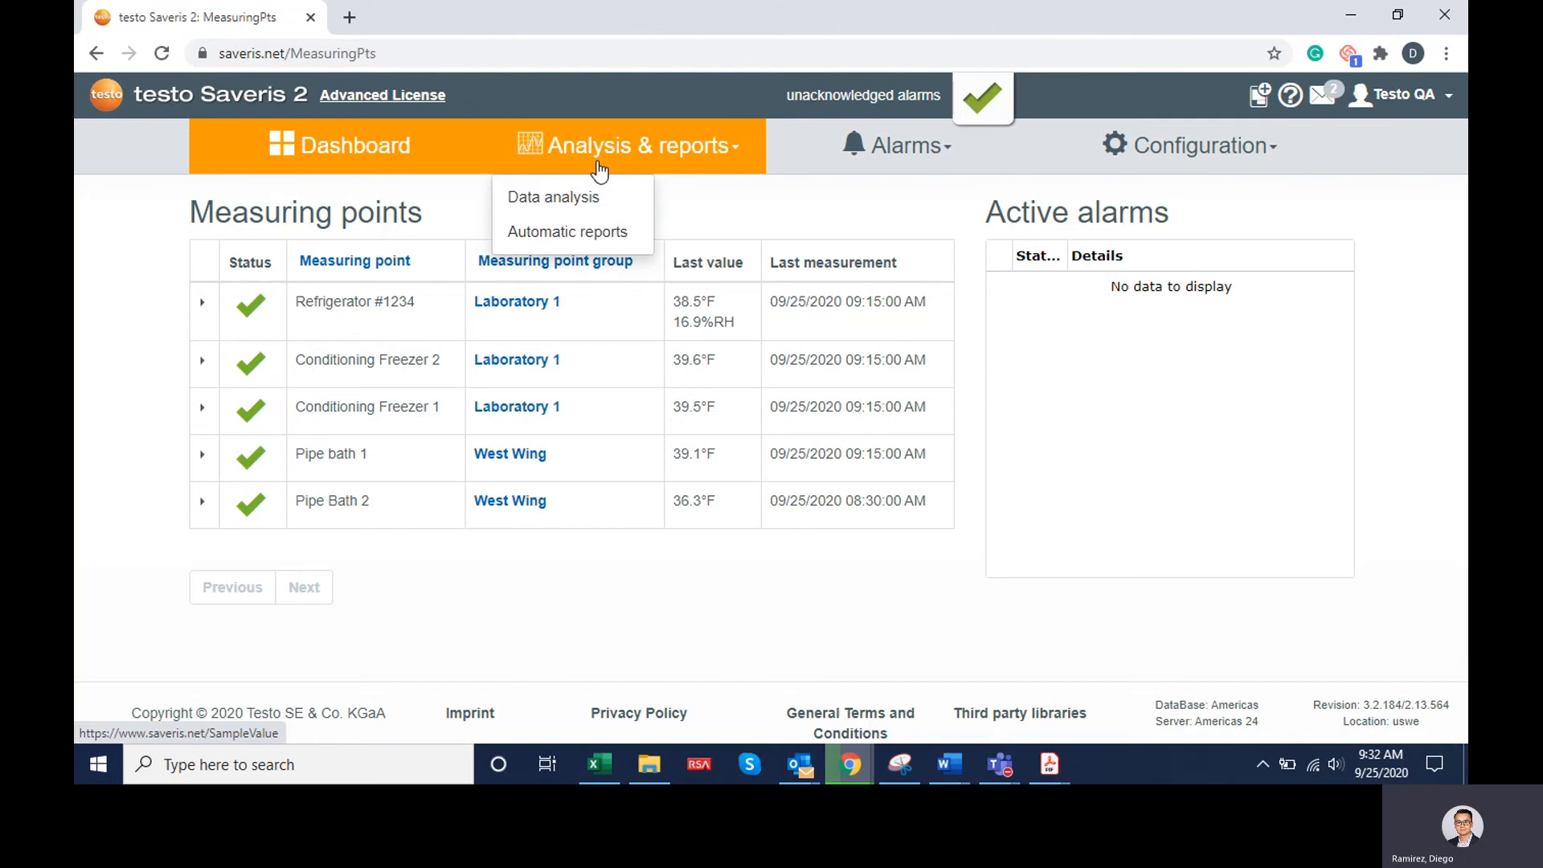
pyautogui.click(592, 210)
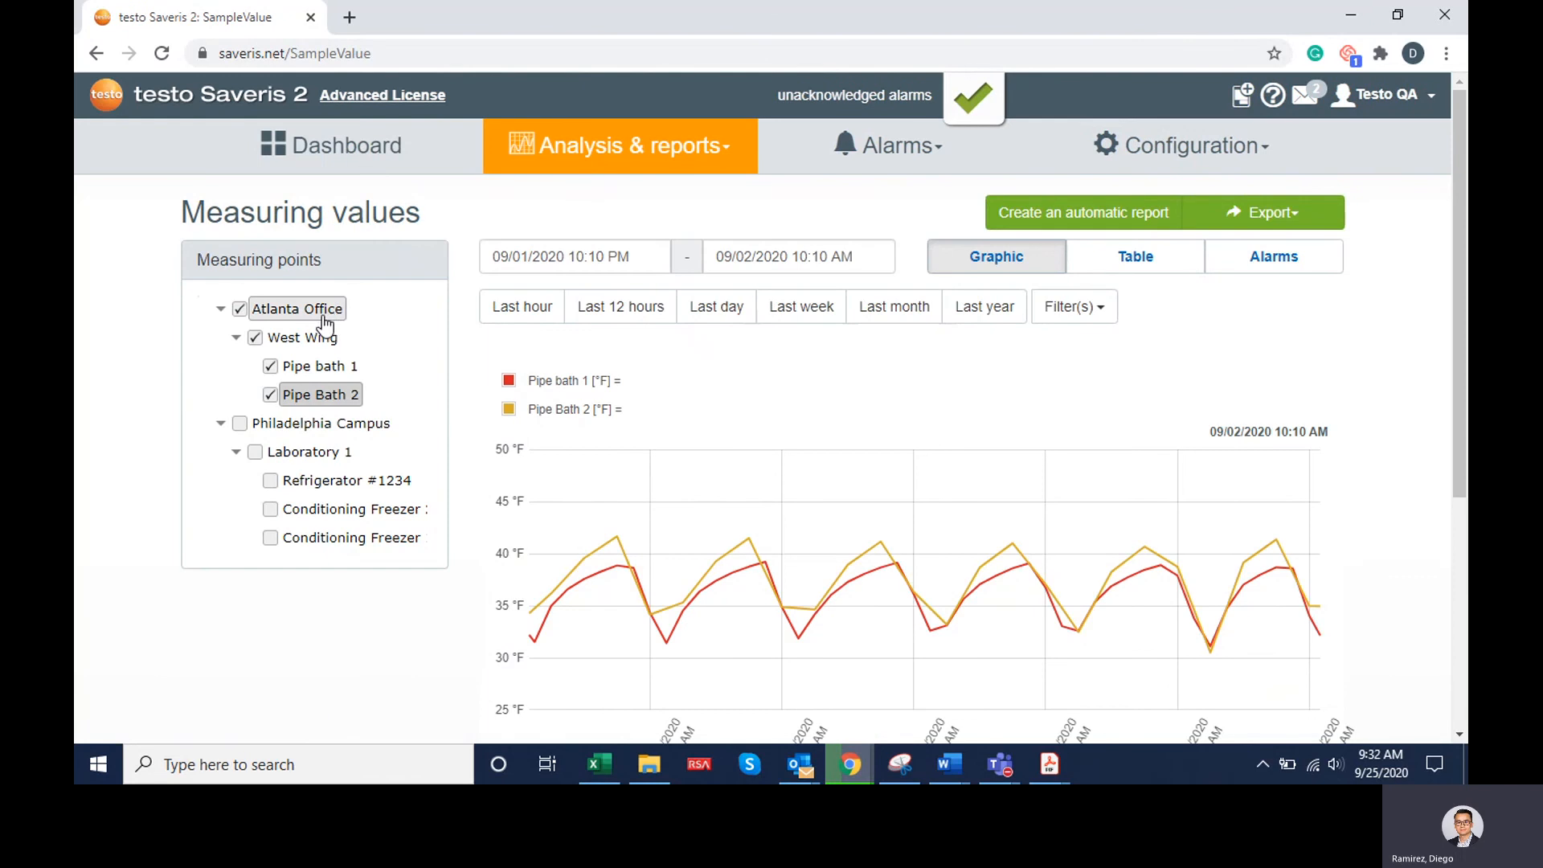
pyautogui.click(359, 433)
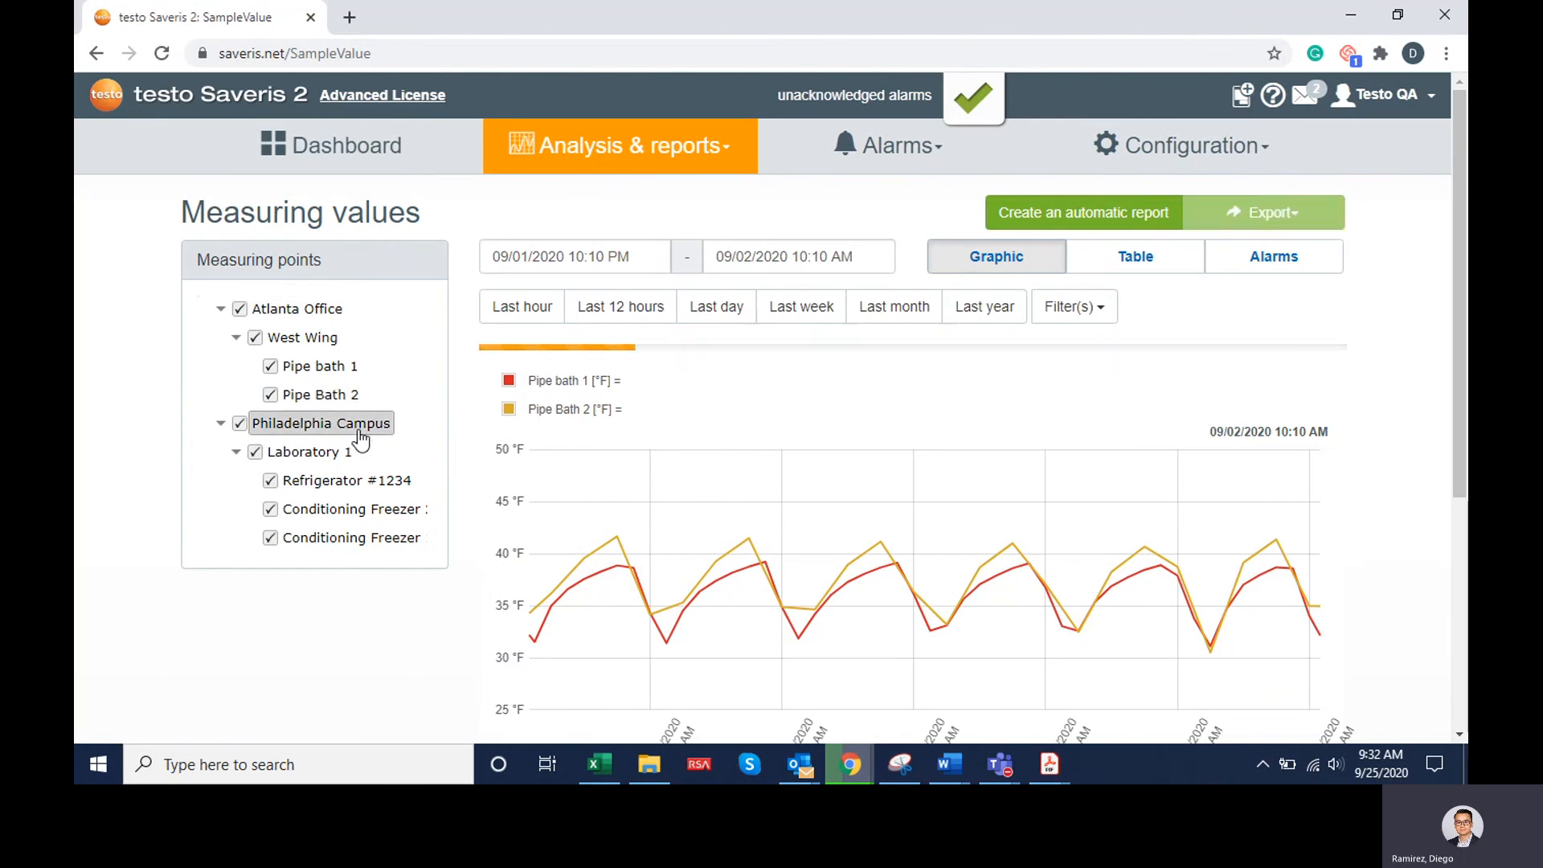
pyautogui.click(277, 307)
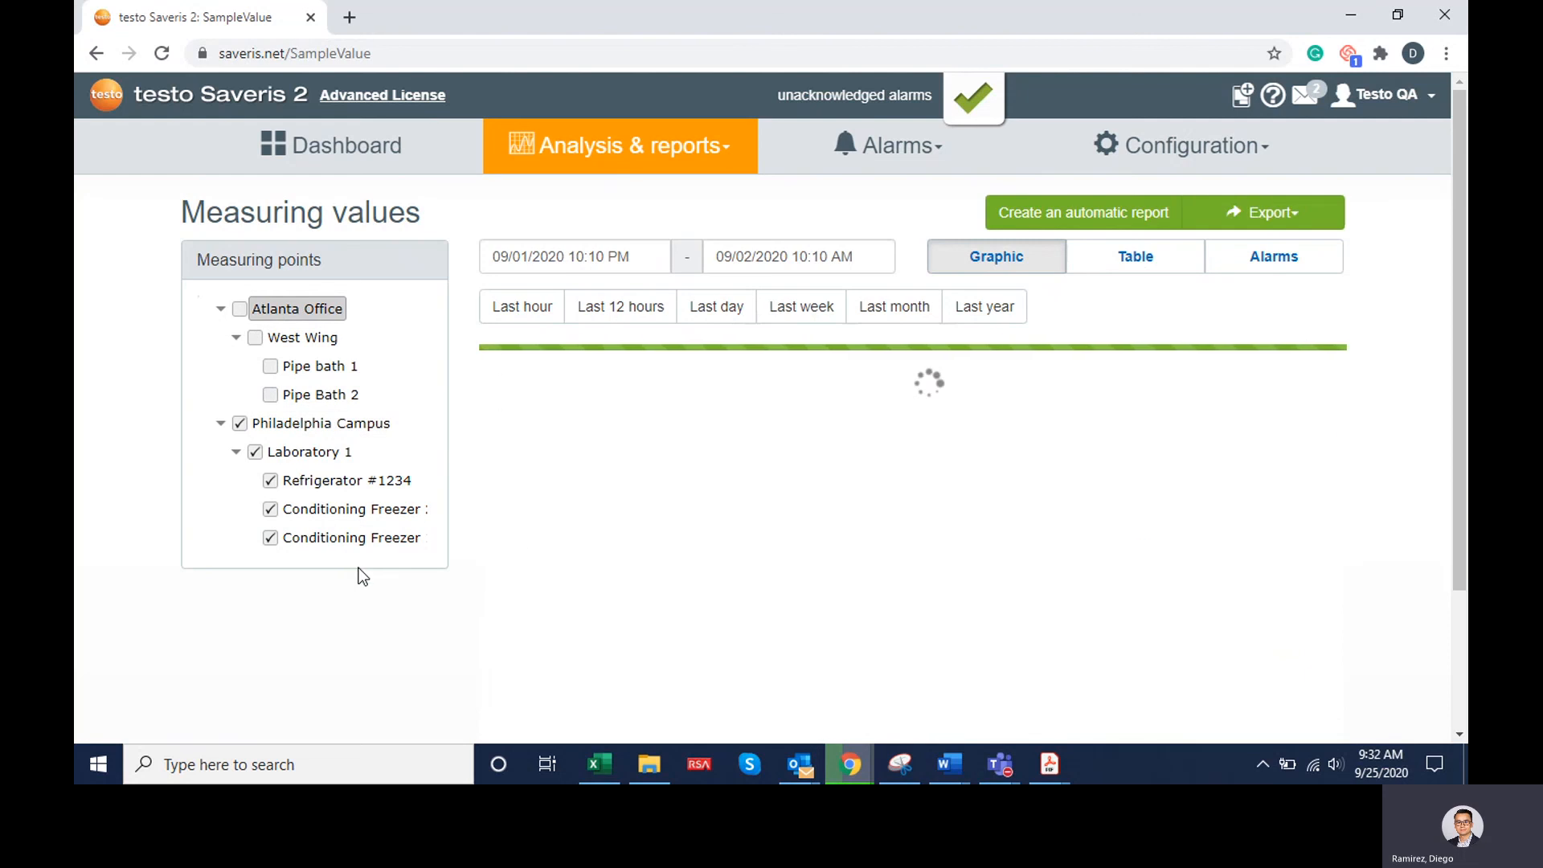